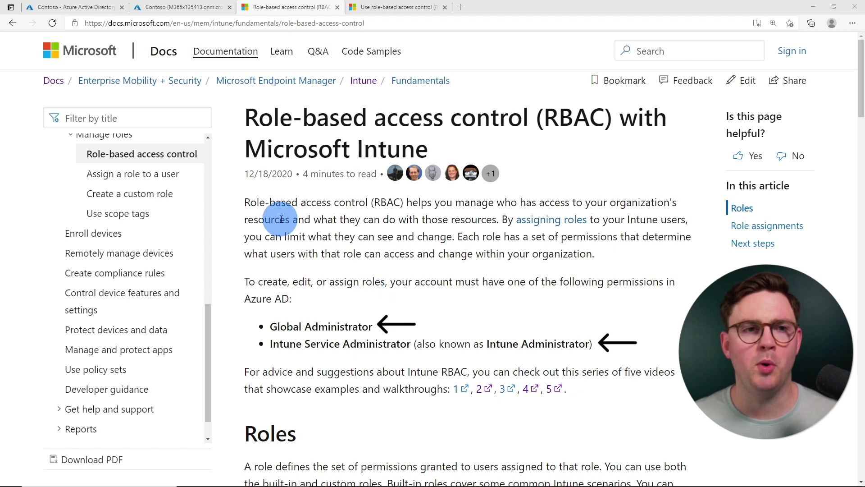
# - Switch to the Azure Active Directory admin center, search the administrative roles for "intune" and open the Intune administrator role
pyautogui.click(74, 7)
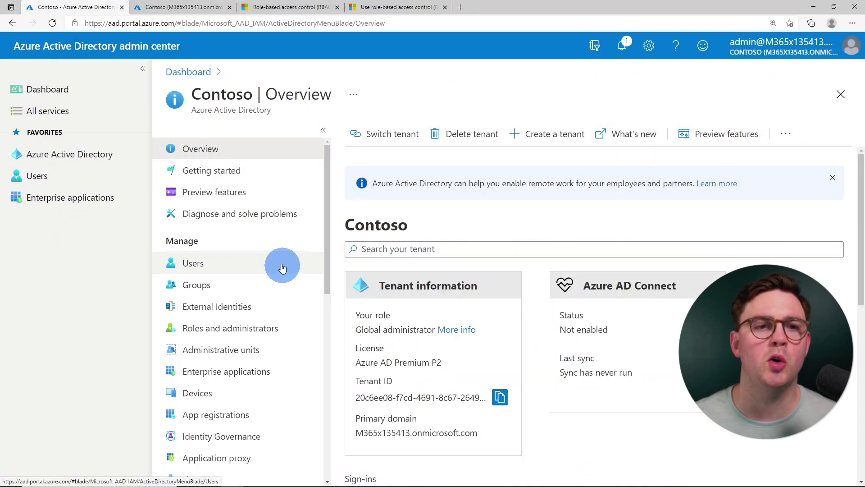
pyautogui.click(261, 262)
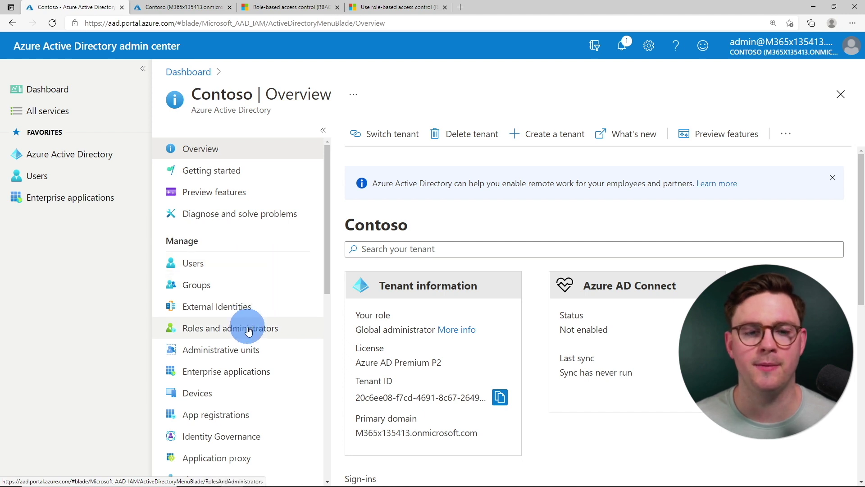
pyautogui.click(247, 330)
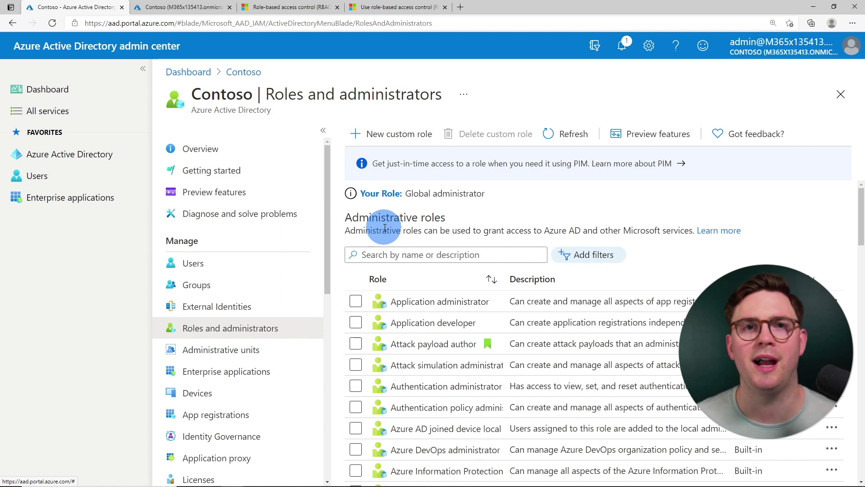
pyautogui.click(396, 251)
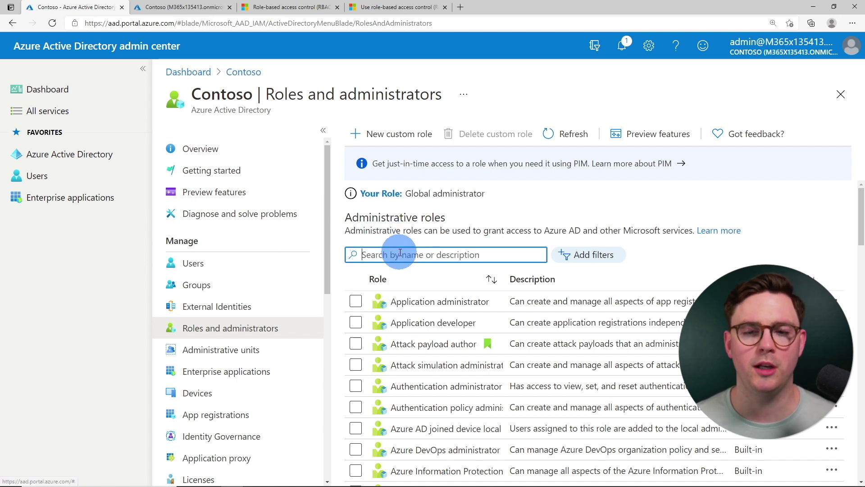
pyautogui.write('intune')
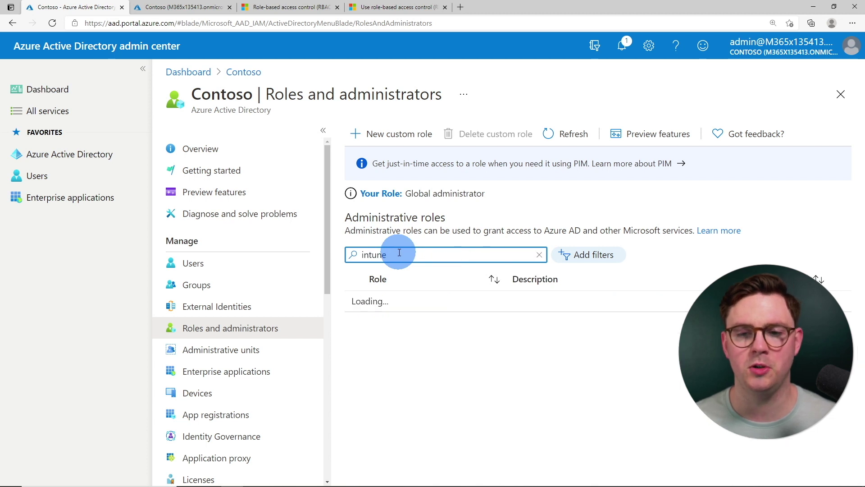
pyautogui.click(416, 305)
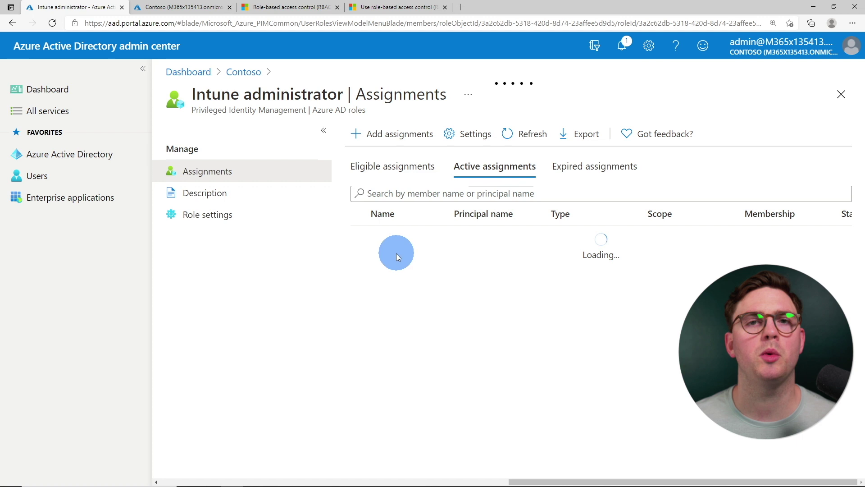
# - Start a new assignment for the Intune Administrator role and select the Intune - Administrators group as its member
pyautogui.click(381, 133)
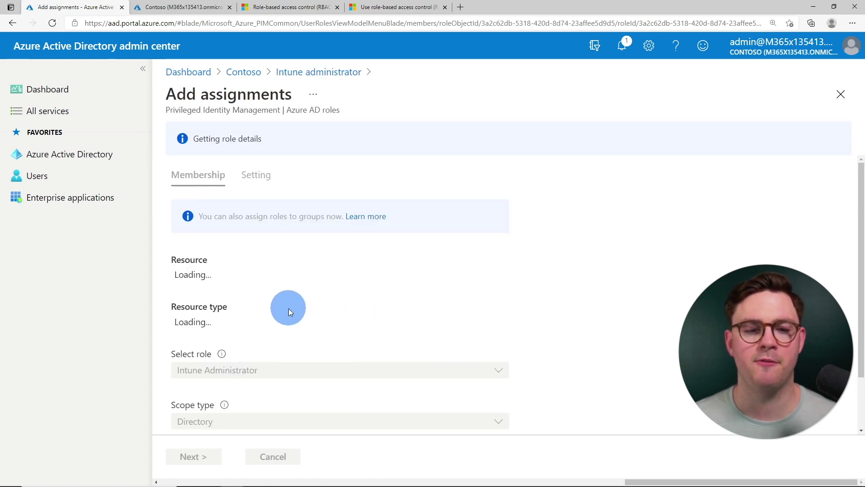
pyautogui.scroll(-1, 286, 309)
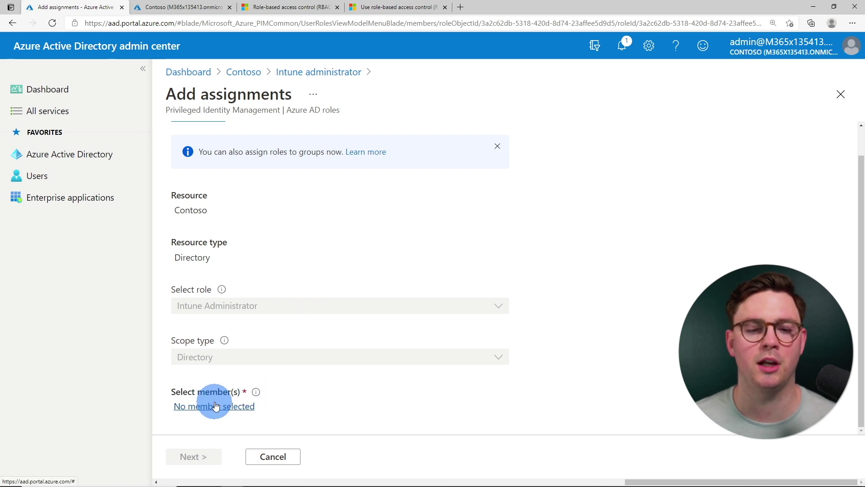
pyautogui.click(215, 407)
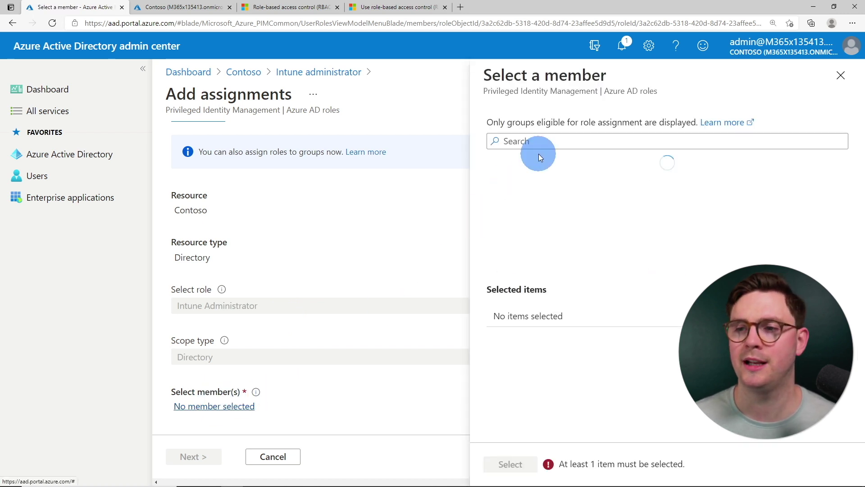
pyautogui.write('intune')
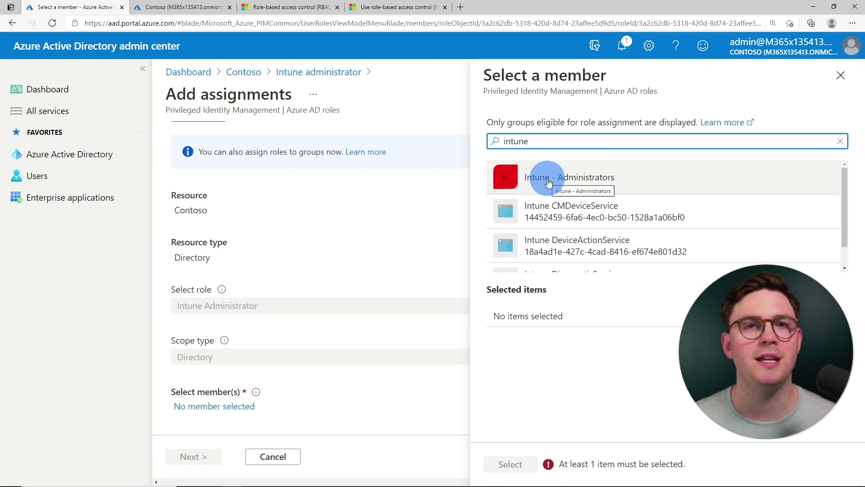
pyautogui.click(546, 176)
pyautogui.click(509, 464)
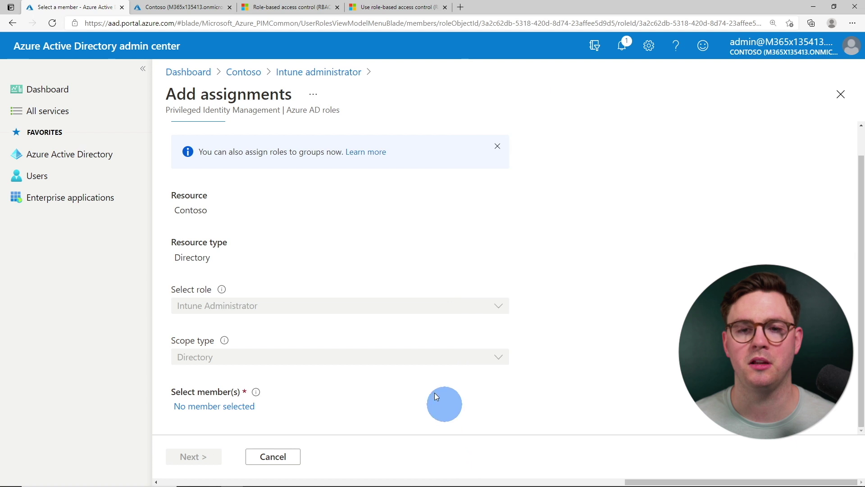
pyautogui.scroll(-2, 423, 373)
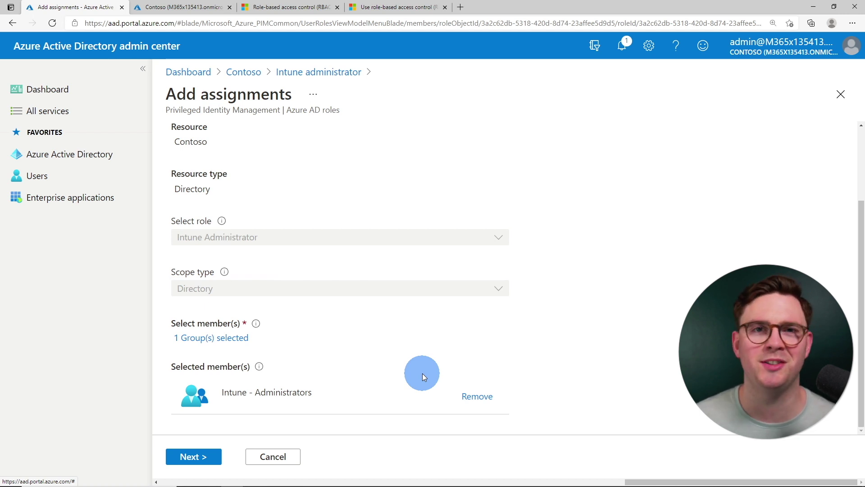
# - Set the assignment type to Active, enter "Admin" as the justification and assign the role to the group
pyautogui.click(188, 457)
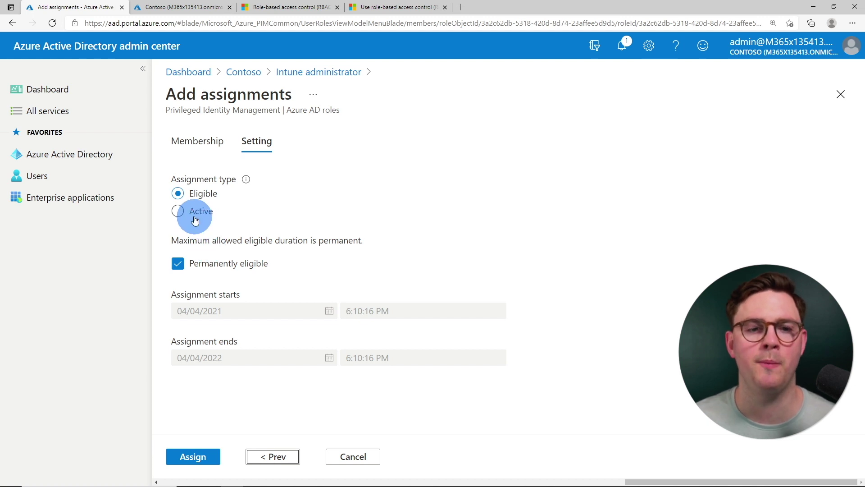
pyautogui.click(194, 215)
pyautogui.scroll(-2, 228, 282)
pyautogui.click(238, 366)
pyautogui.write('Admin')
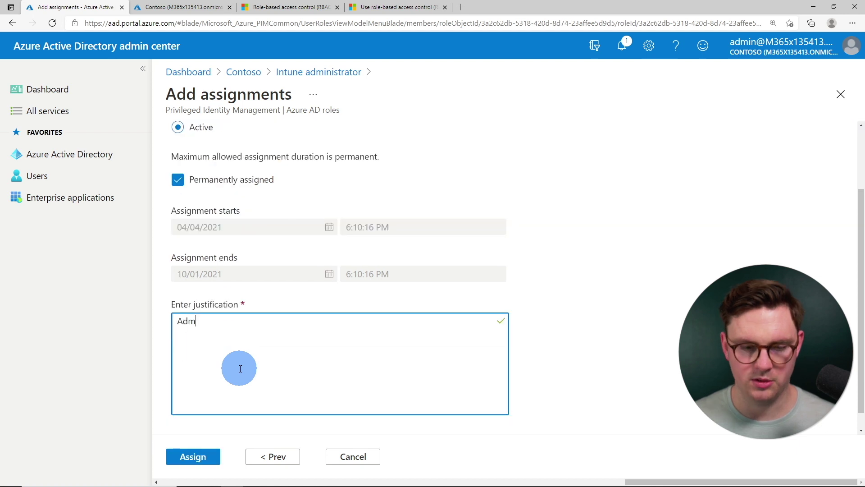
pyautogui.click(197, 458)
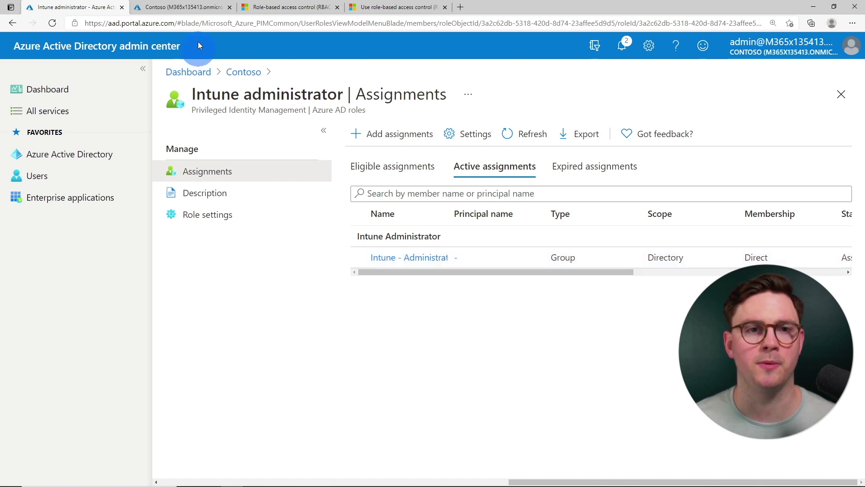
# - Switch to the Microsoft Endpoint Manager admin center and open the list of all Intune roles under Tenant administration
pyautogui.click(191, 7)
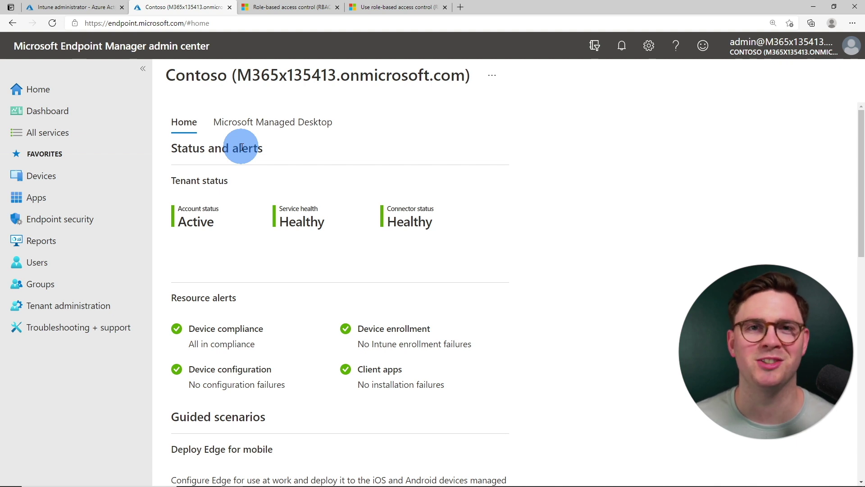
pyautogui.click(107, 306)
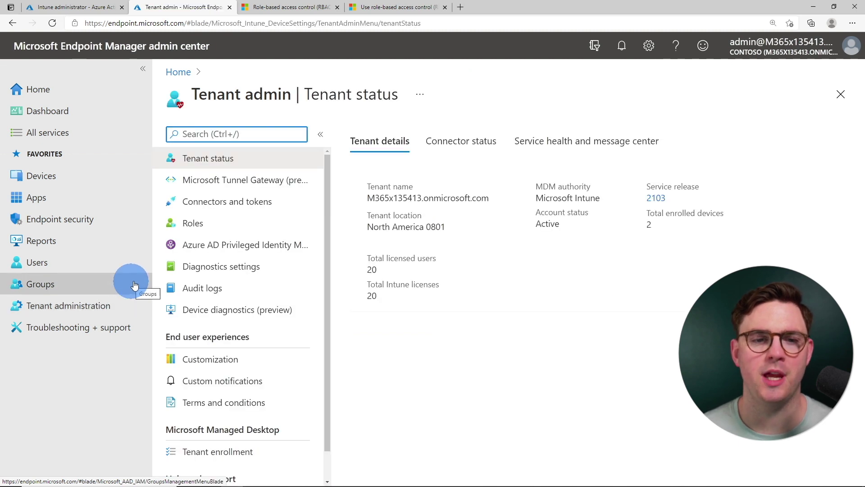
pyautogui.click(201, 224)
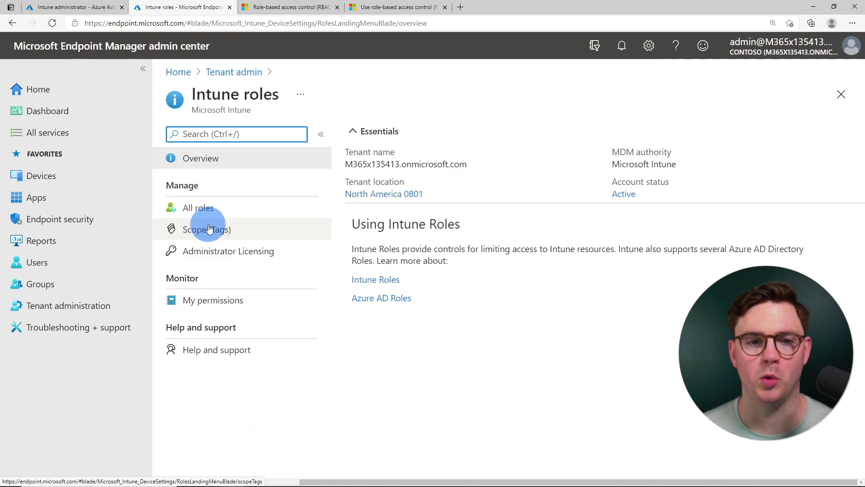
pyautogui.click(247, 204)
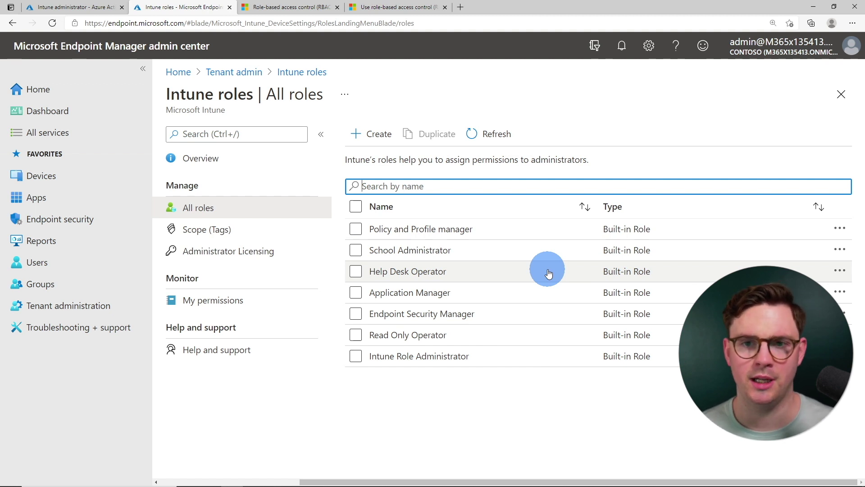
# - Read the built-in role descriptions in the Microsoft Docs role-based access control article and return to the Intune roles list
pyautogui.click(284, 6)
pyautogui.scroll(-1, 378, 207)
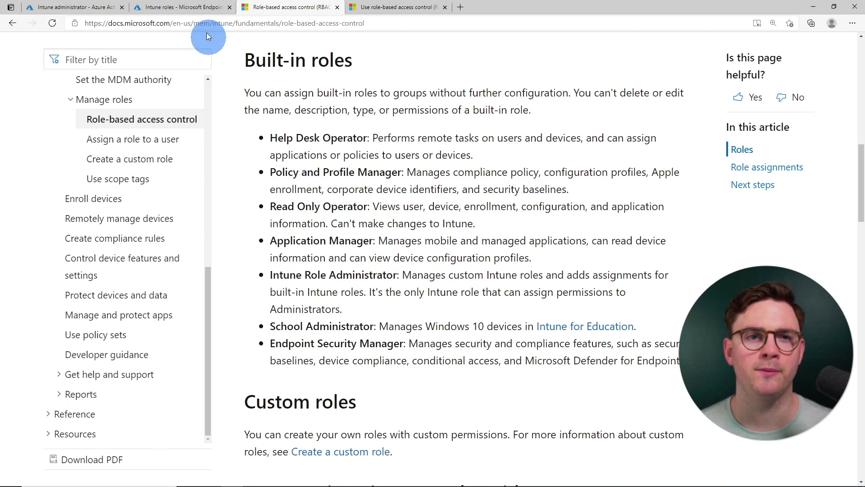
pyautogui.click(201, 7)
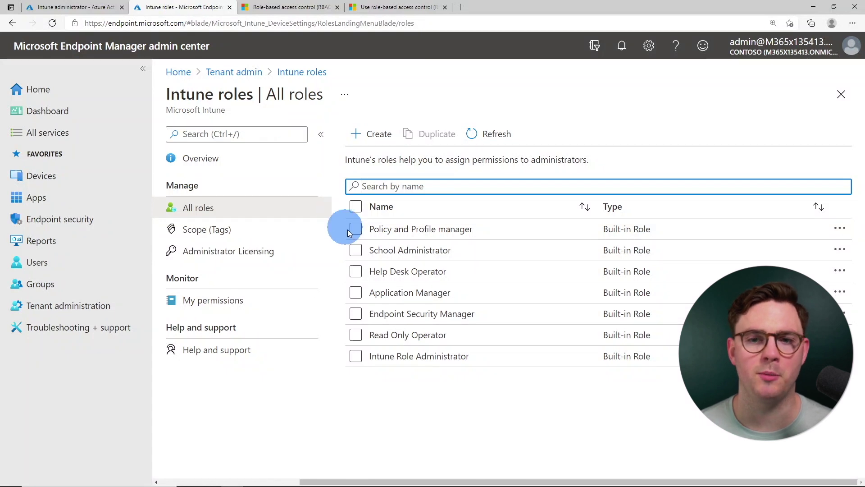
# - Examine the permissions in the Help Desk Operator role's properties and go back to the list of all roles
pyautogui.click(405, 270)
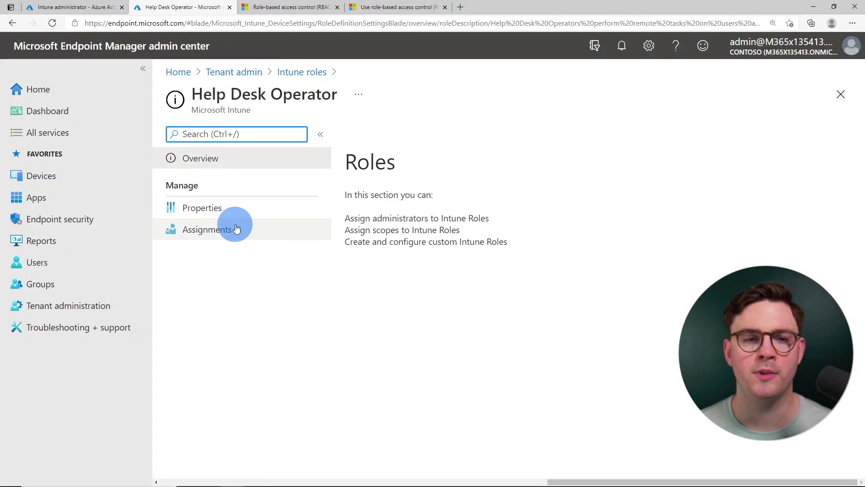
pyautogui.click(240, 211)
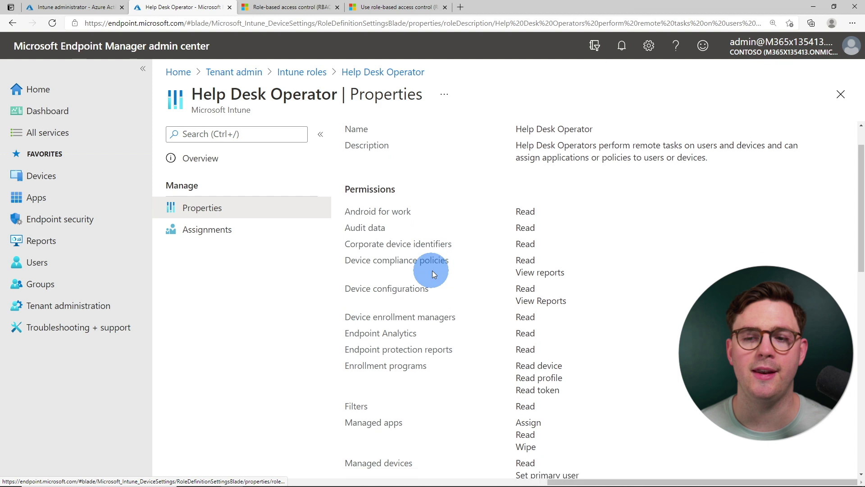
pyautogui.scroll(-1, 433, 273)
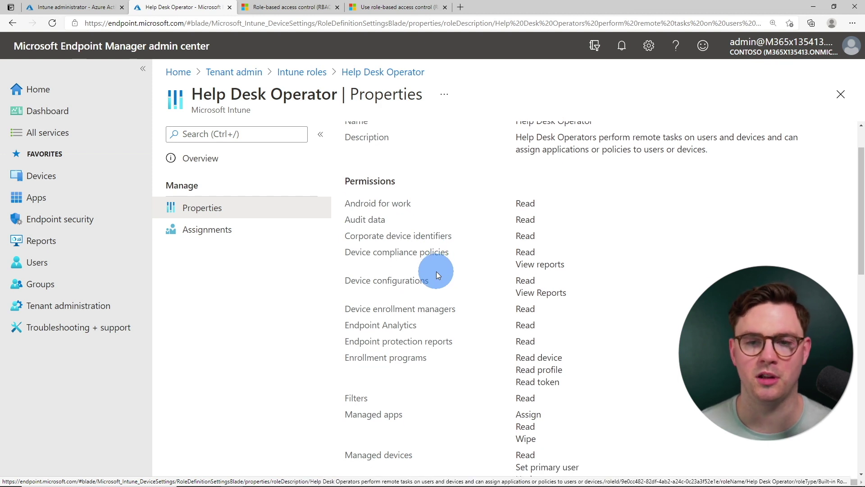
pyautogui.scroll(-2, 437, 271)
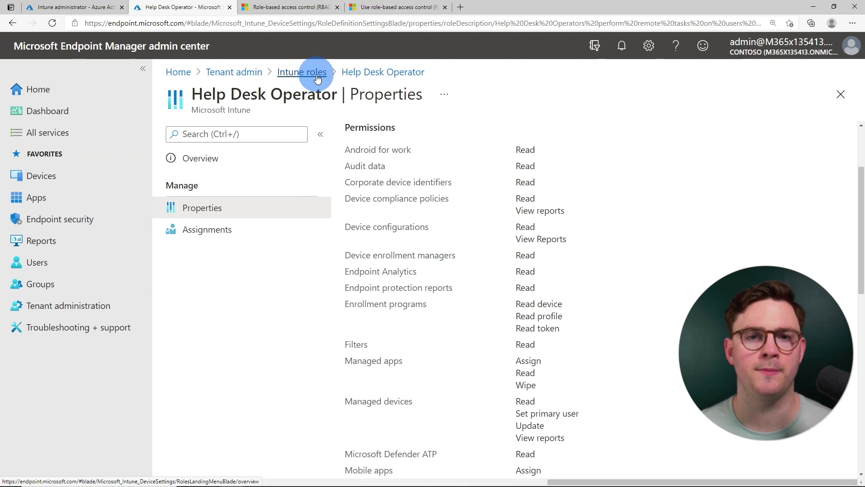
pyautogui.click(302, 72)
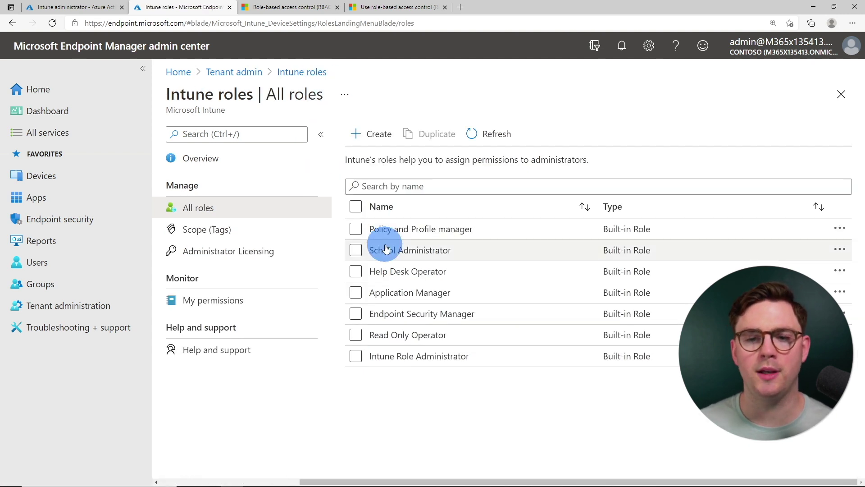
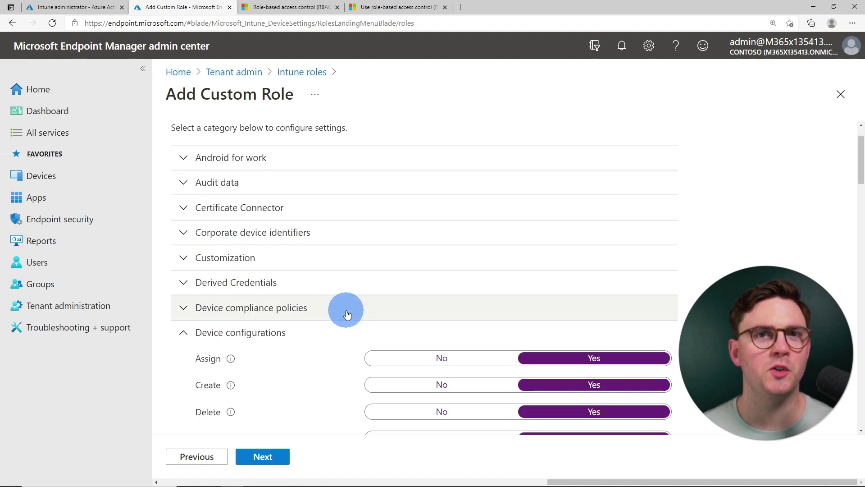
# - Set the custom role's Assign permission under Device configurations to No and restore it to Yes
pyautogui.scroll(-2, 320, 328)
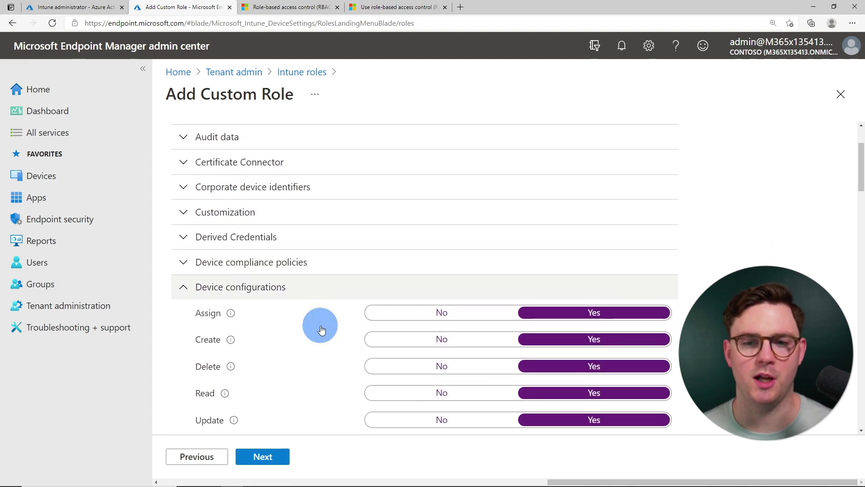
pyautogui.scroll(-1, 299, 259)
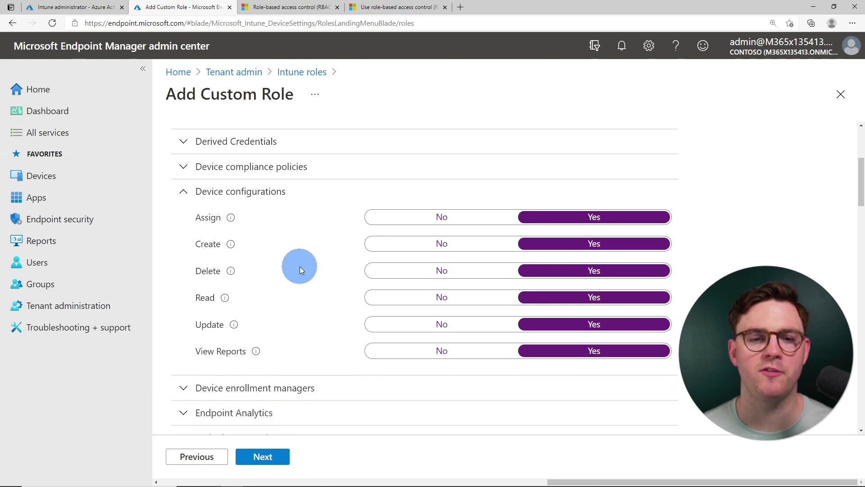
pyautogui.click(485, 222)
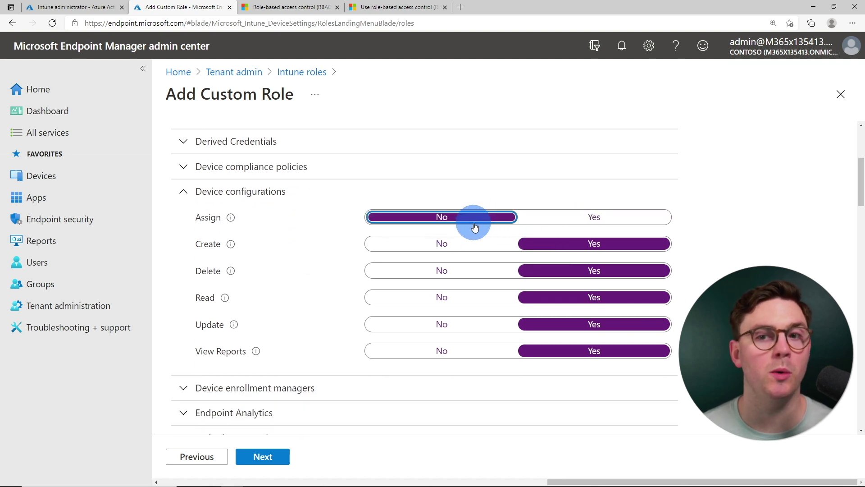
pyautogui.click(572, 216)
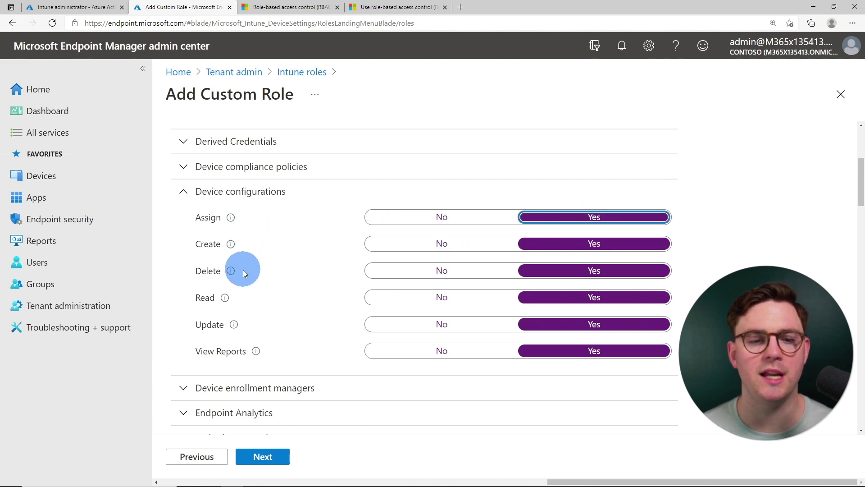
# - Review the custom role's remaining permissions, accept them with the Default scope tag and proceed to Review + create
pyautogui.scroll(-4, 242, 301)
pyautogui.scroll(4, 258, 271)
pyautogui.scroll(-8, 259, 270)
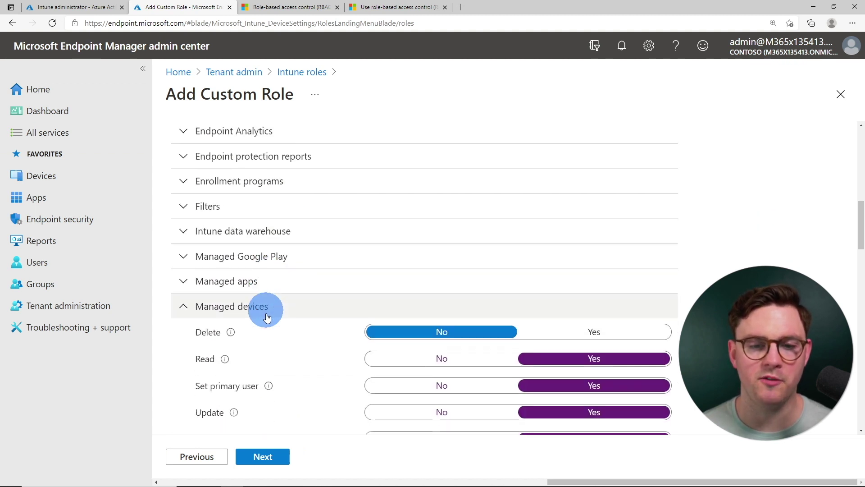
pyautogui.scroll(-5, 269, 328)
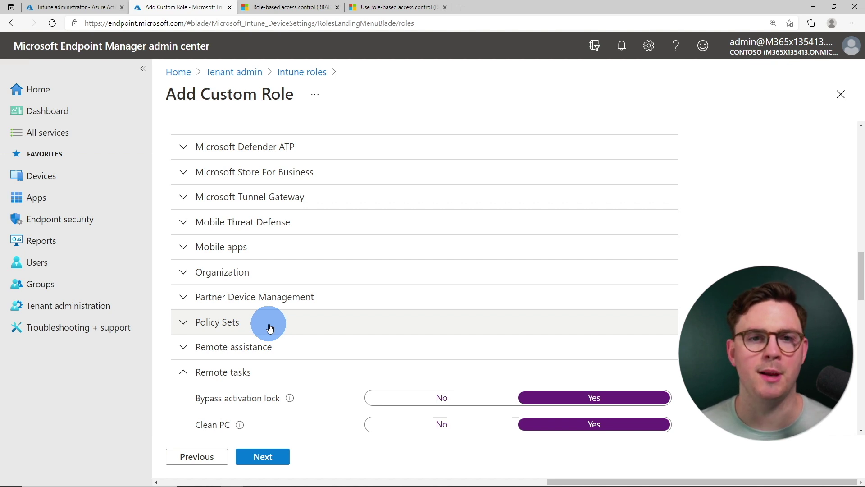
pyautogui.click(263, 457)
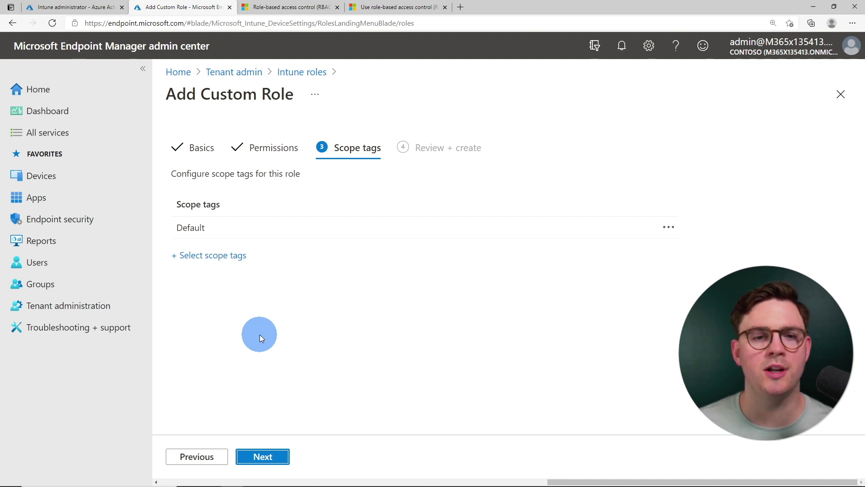
pyautogui.click(261, 456)
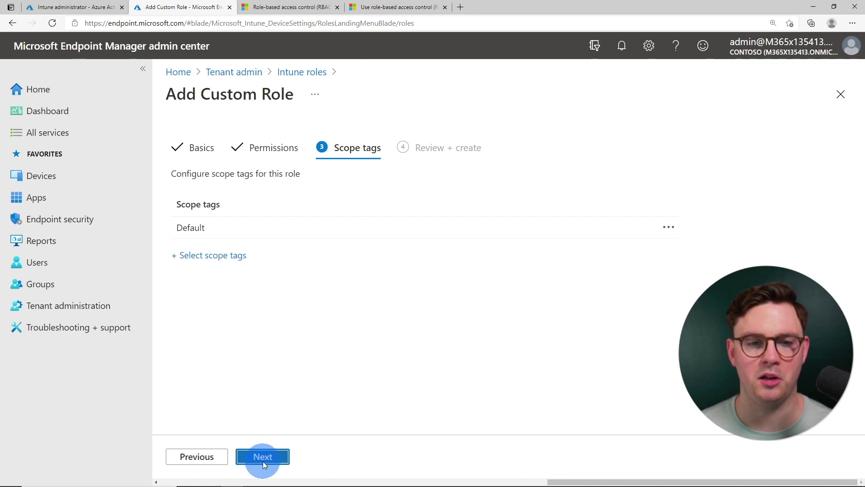
# - Review the Contoso Helpdesk custom role's summary down to its scope tags and create the role
pyautogui.scroll(-1, 241, 356)
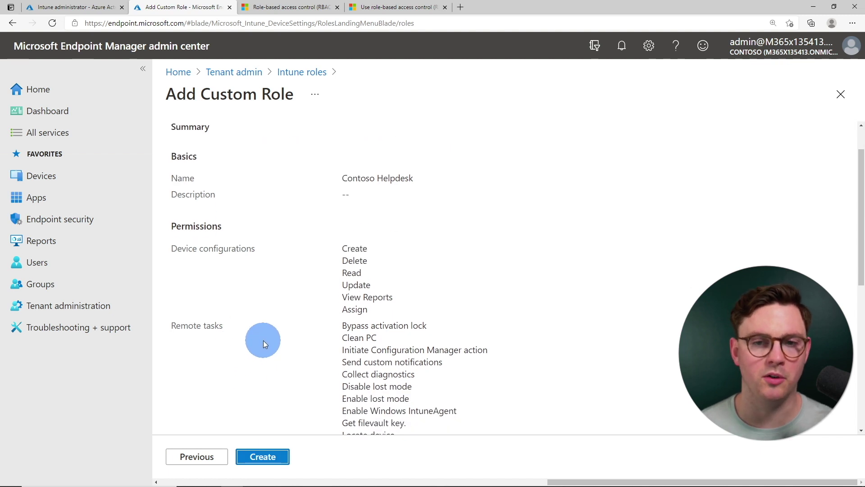
pyautogui.scroll(-7, 261, 338)
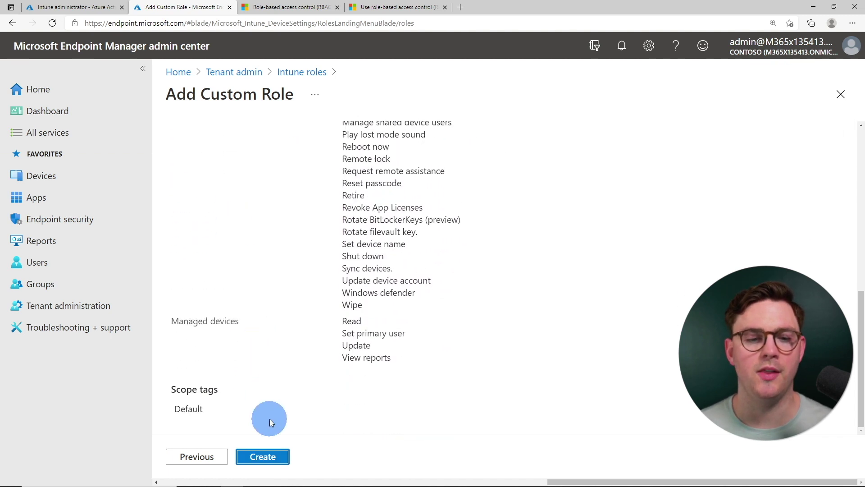
pyautogui.click(262, 456)
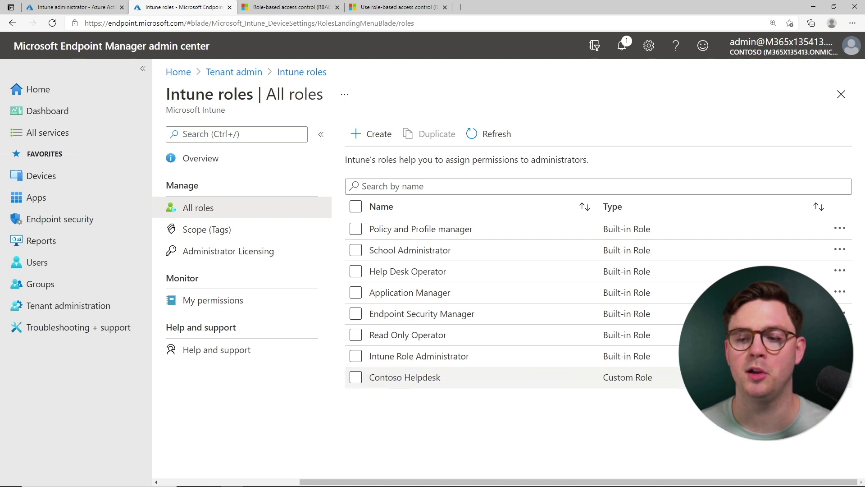
pyautogui.click(603, 385)
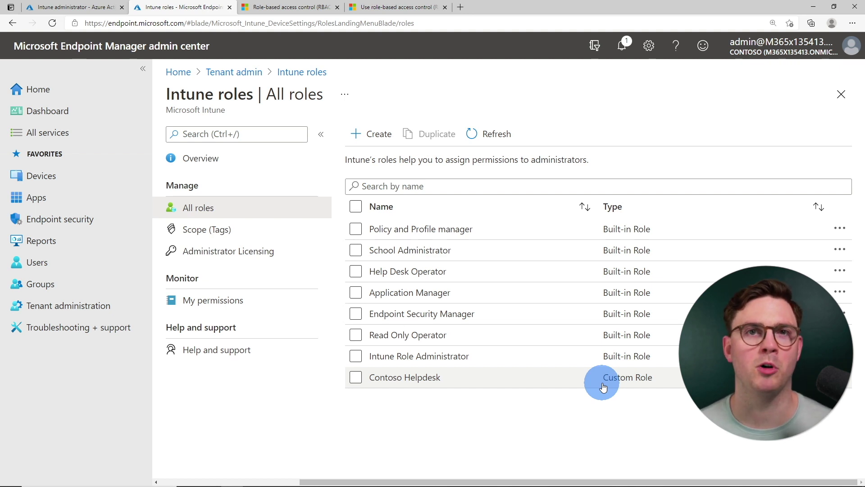
# - Start a new Intune scope tag named London and proceed to its group assignments
pyautogui.click(247, 228)
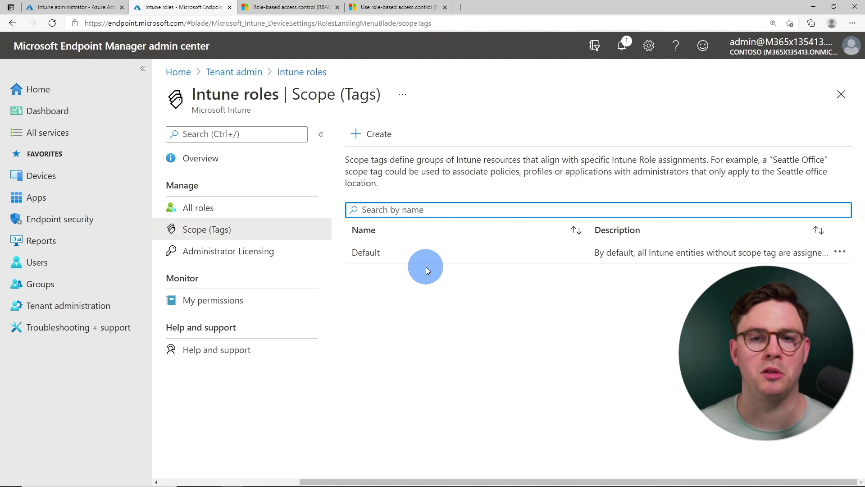
pyautogui.click(367, 134)
pyautogui.click(357, 218)
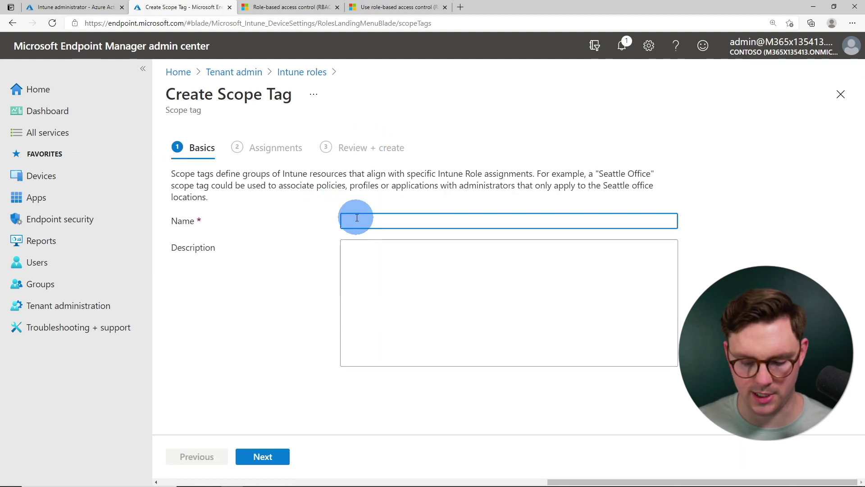
pyautogui.write('London')
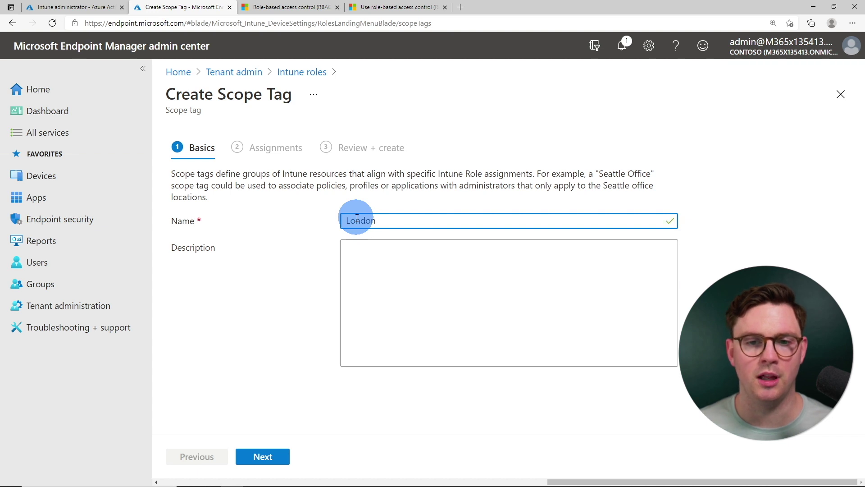
pyautogui.click(264, 457)
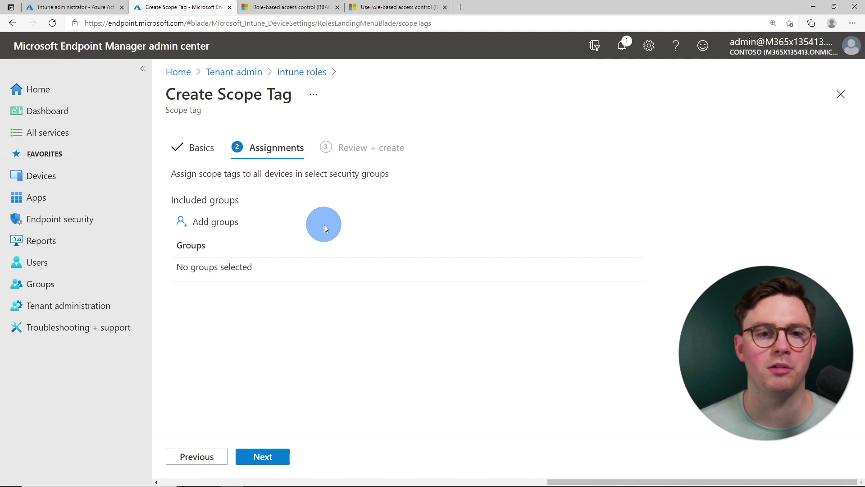
# - Assign the scope tag to the London Devices group and create the tag
pyautogui.click(219, 222)
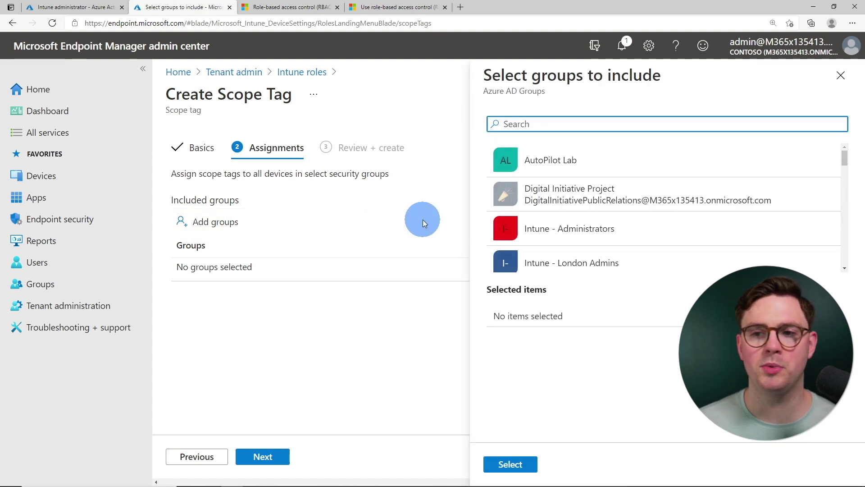
pyautogui.write('london')
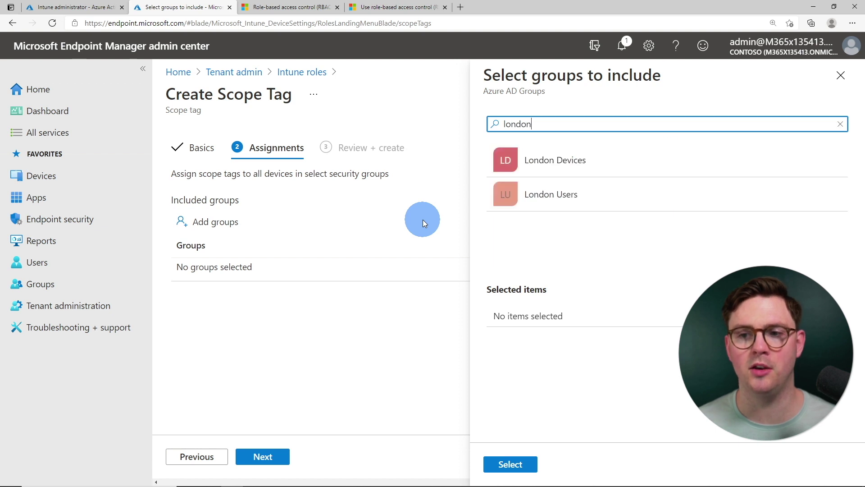
pyautogui.click(524, 160)
pyautogui.click(509, 465)
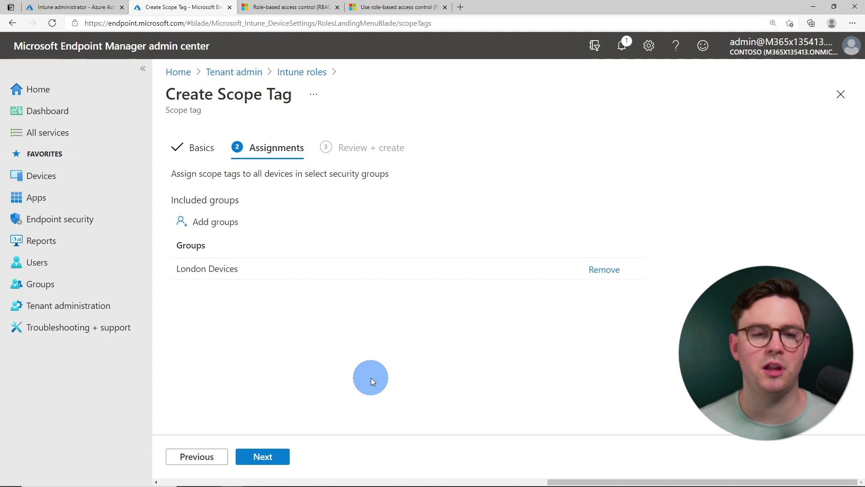
pyautogui.click(262, 456)
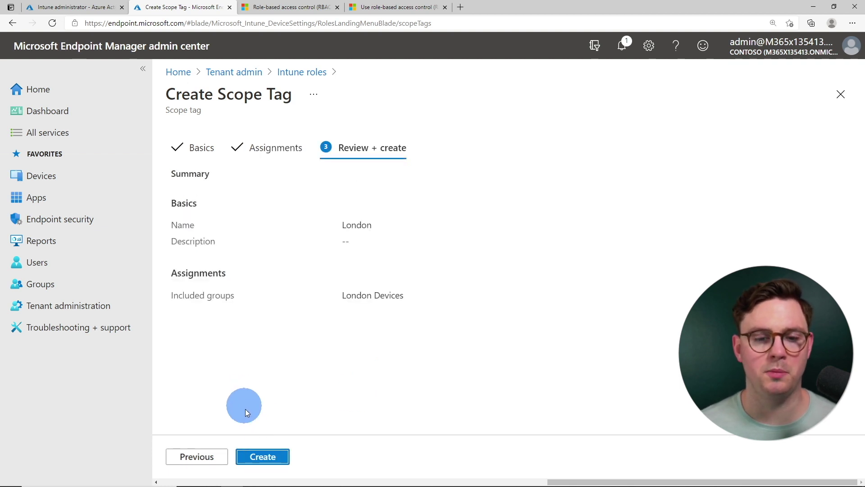
pyautogui.click(258, 457)
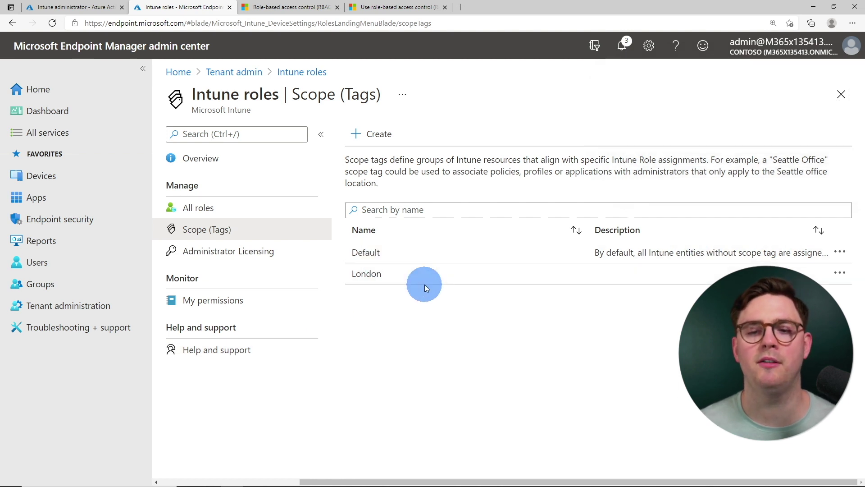
# - Start a new assignment for the Contoso Helpdesk role named London Help Desk and proceed to its admin groups
pyautogui.click(223, 207)
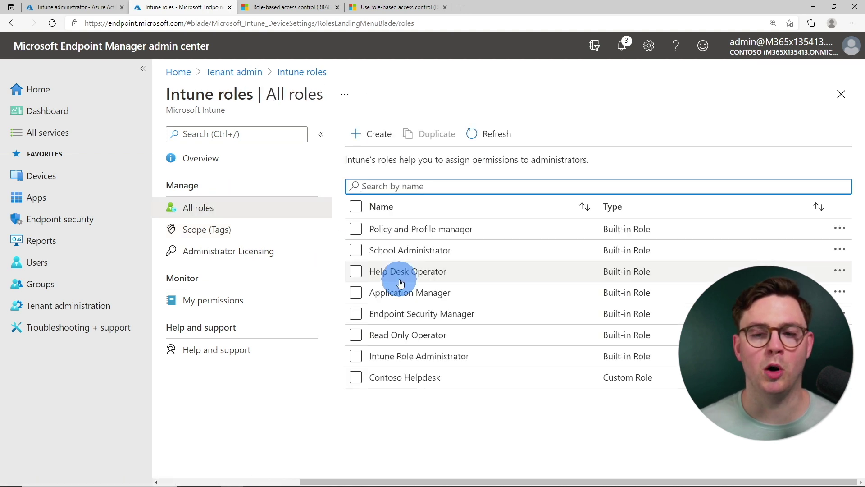
pyautogui.click(410, 383)
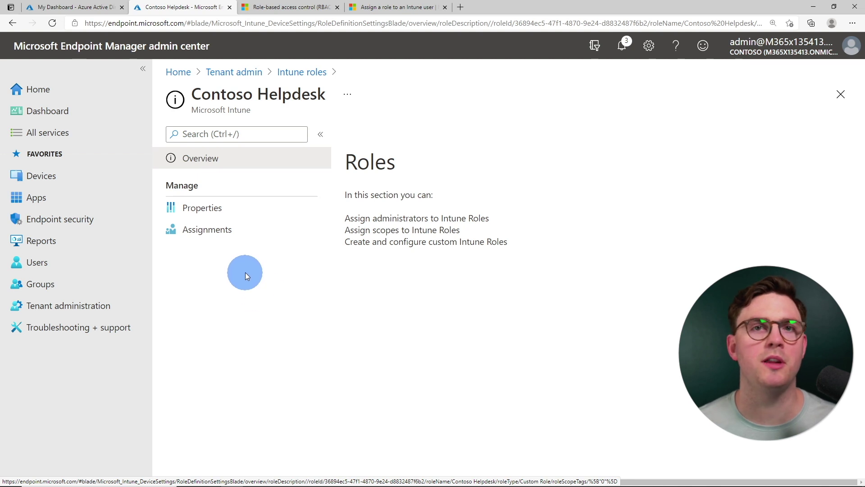
pyautogui.click(247, 229)
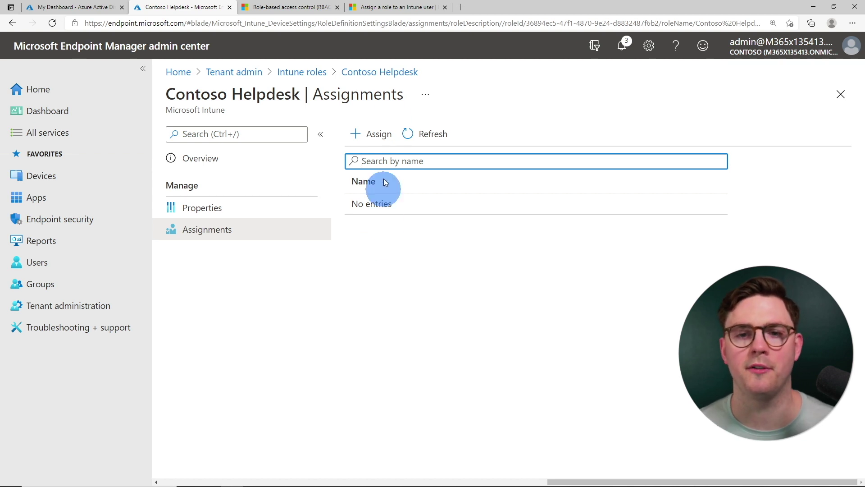
pyautogui.click(372, 134)
pyautogui.click(384, 175)
pyautogui.write('Lo')
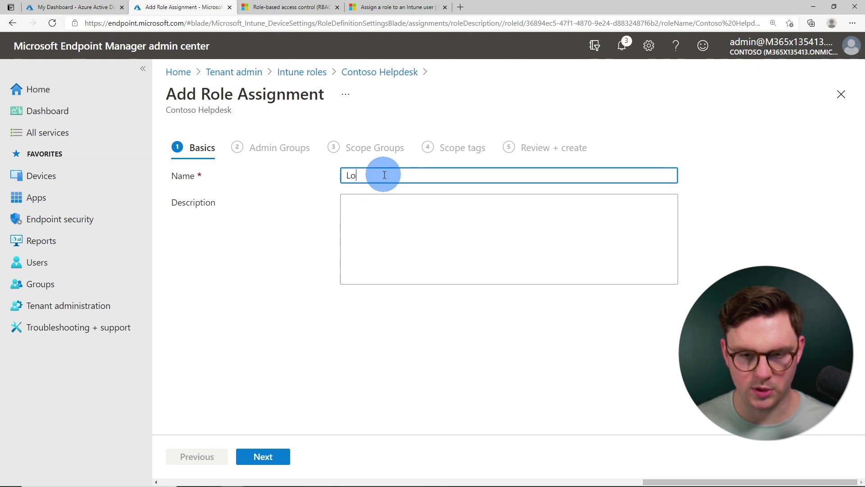
pyautogui.write('ndon Help Desk')
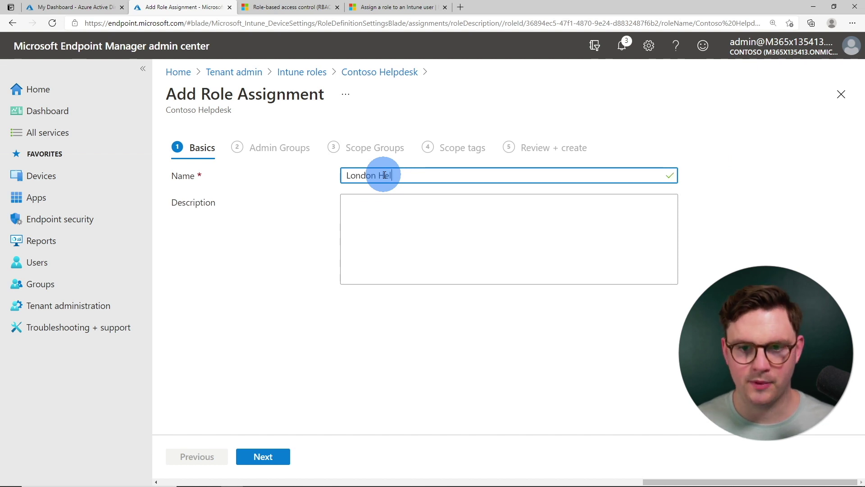
pyautogui.click(259, 458)
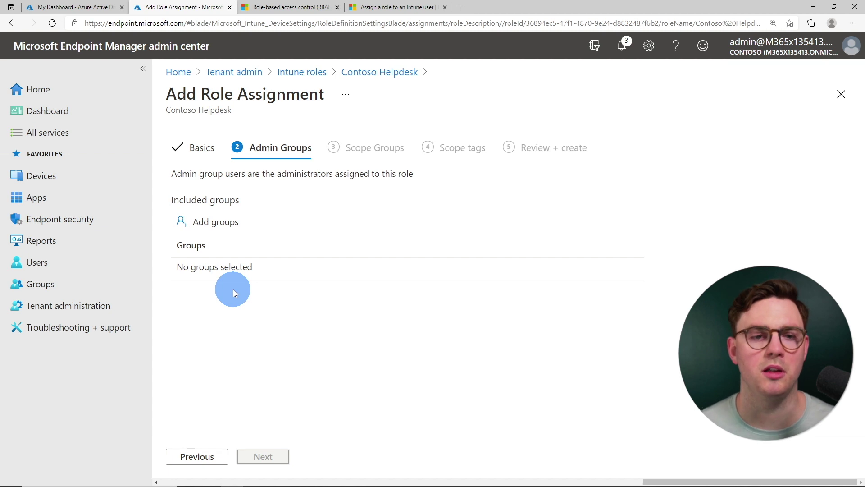
# - Include the Intune - London Help Desk group as the assignment's admin group and continue to the scope groups
pyautogui.click(223, 221)
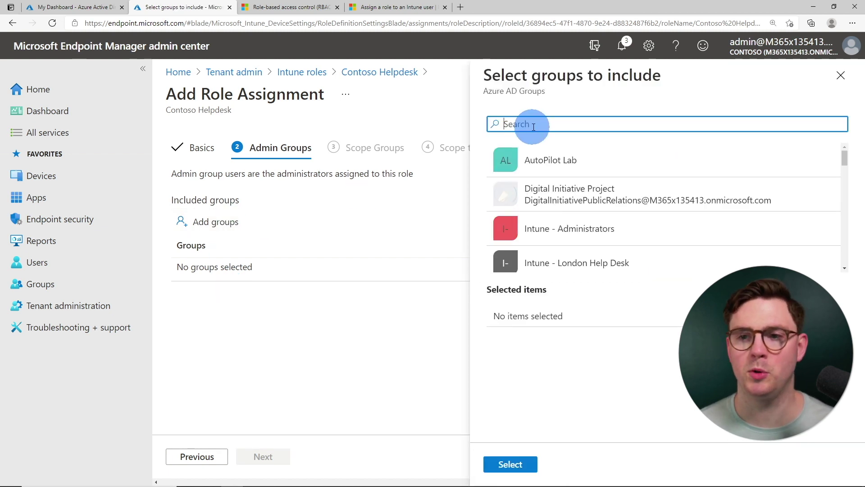
pyautogui.write('intune')
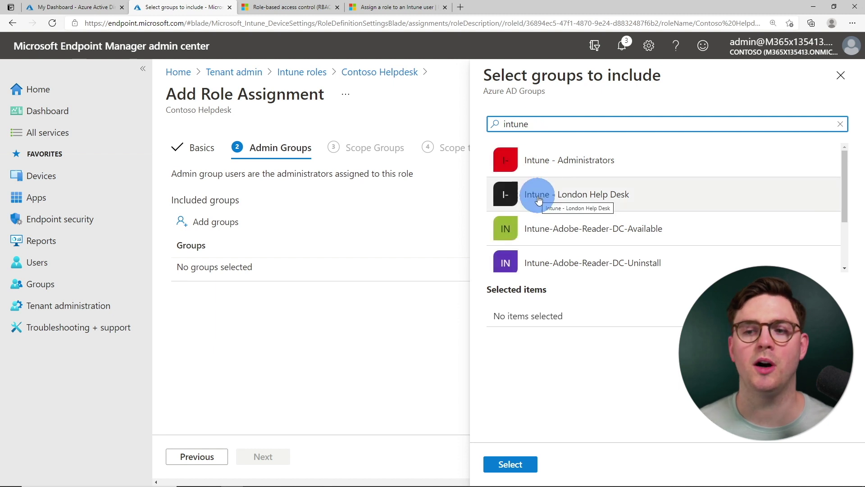
pyautogui.click(539, 200)
pyautogui.click(516, 465)
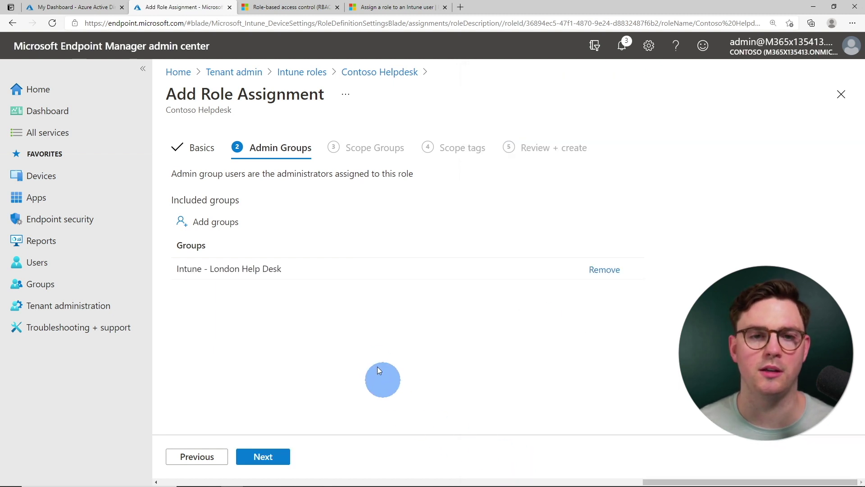
pyautogui.click(263, 456)
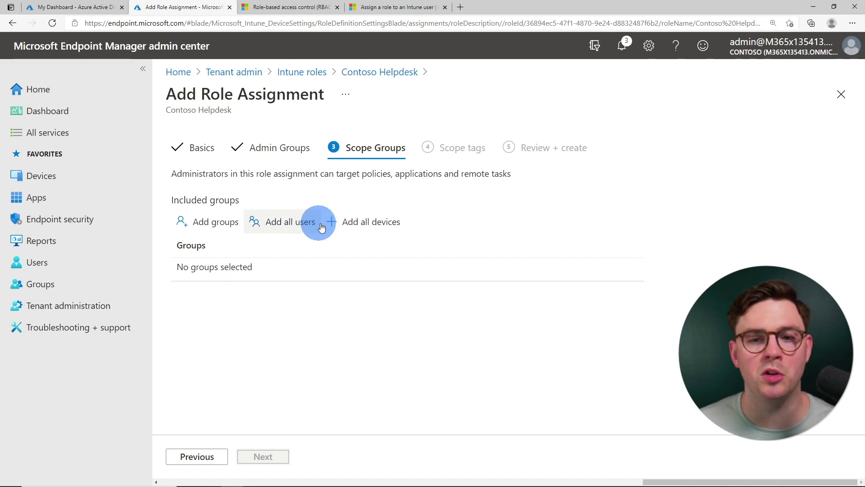
# - Include the London Users and London Devices groups as the assignment's scope groups and continue to the scope tags
pyautogui.click(210, 229)
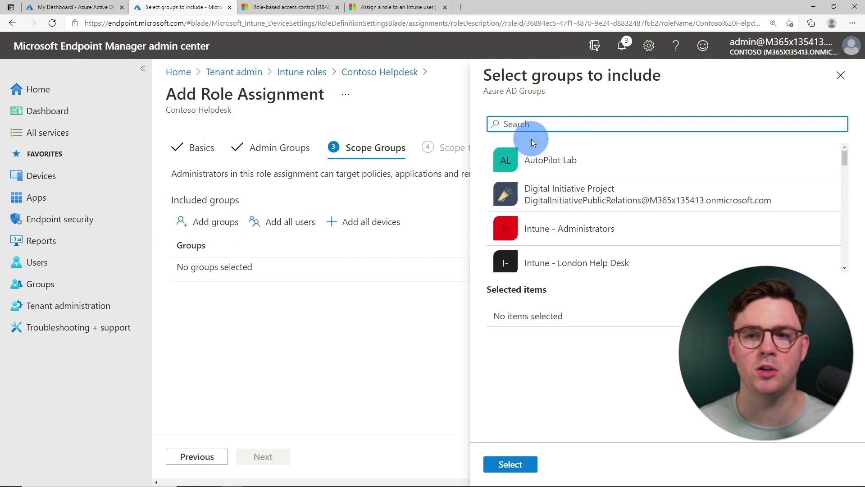
pyautogui.write('london')
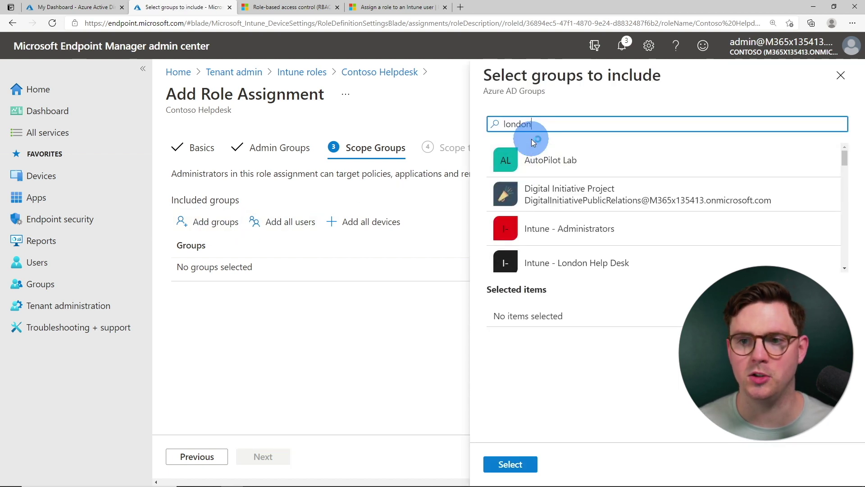
pyautogui.click(554, 203)
pyautogui.click(547, 164)
pyautogui.click(502, 455)
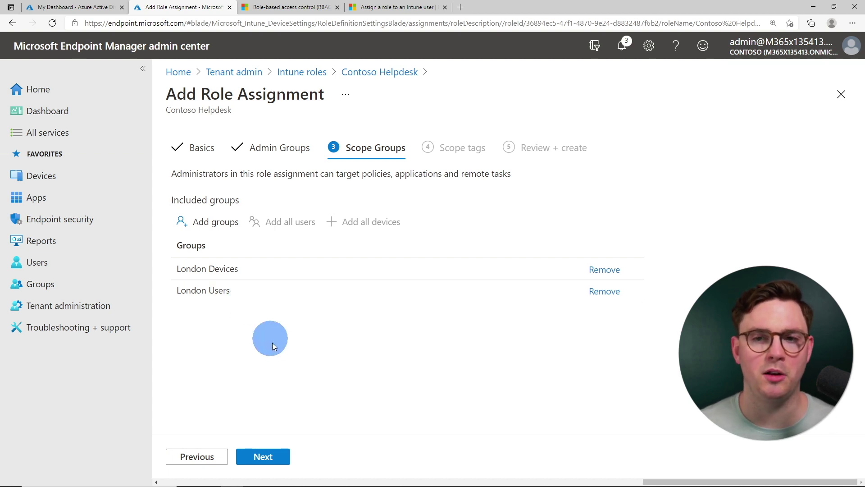
pyautogui.click(282, 447)
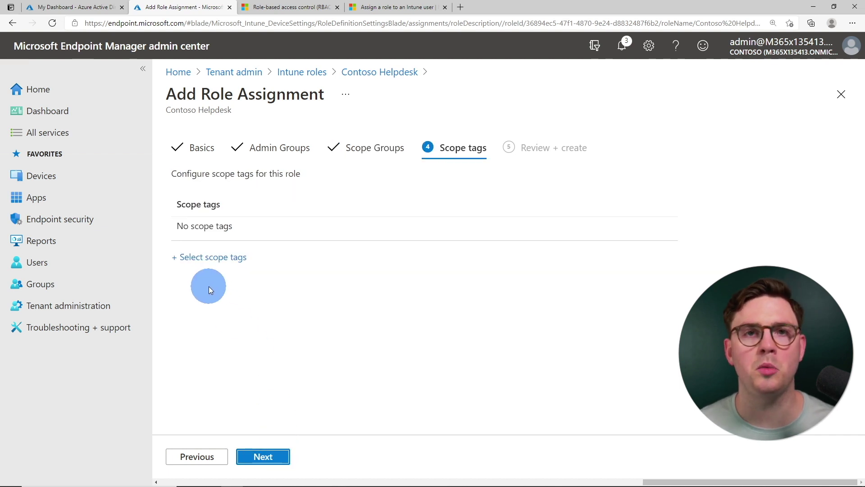
# - Add the London scope tag to the role assignment and create the assignment
pyautogui.click(207, 265)
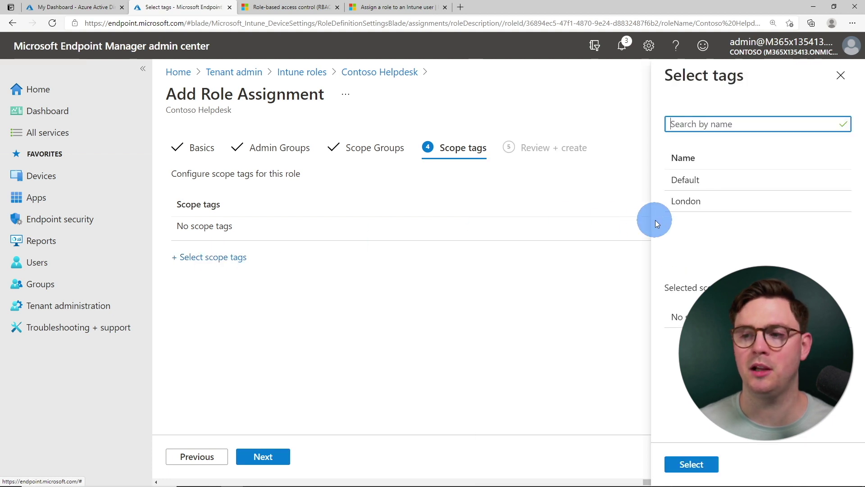
pyautogui.click(684, 204)
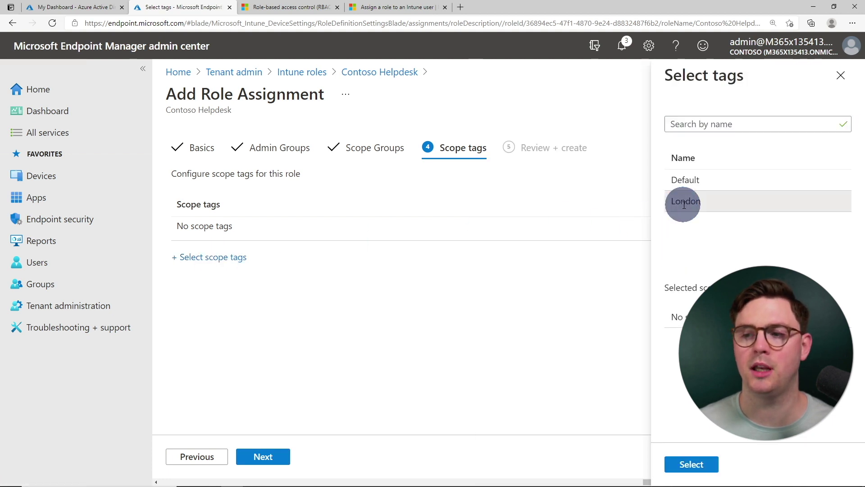
pyautogui.click(696, 463)
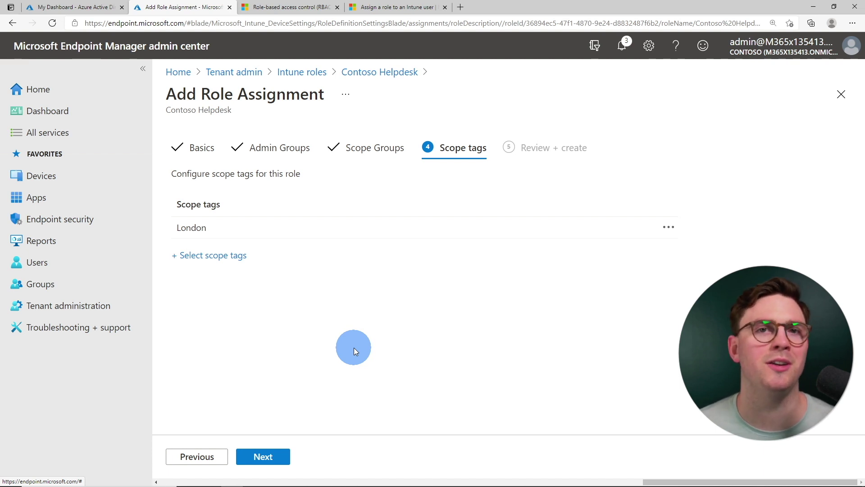
pyautogui.click(266, 456)
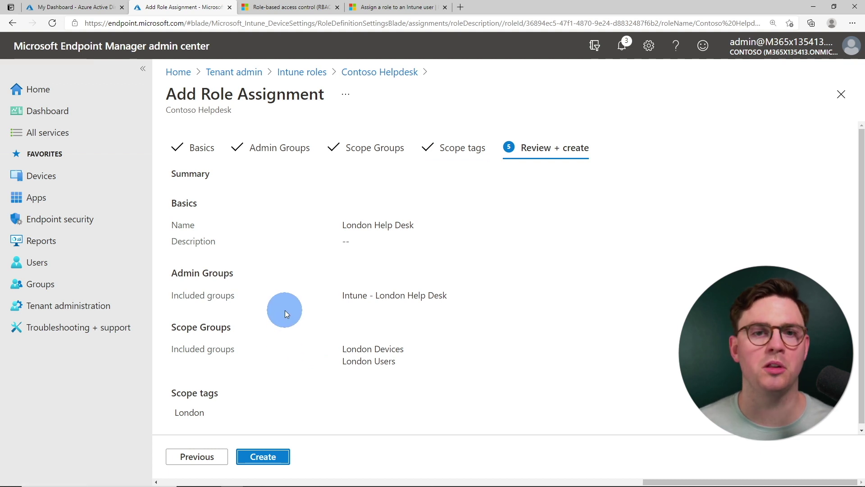
pyautogui.click(274, 456)
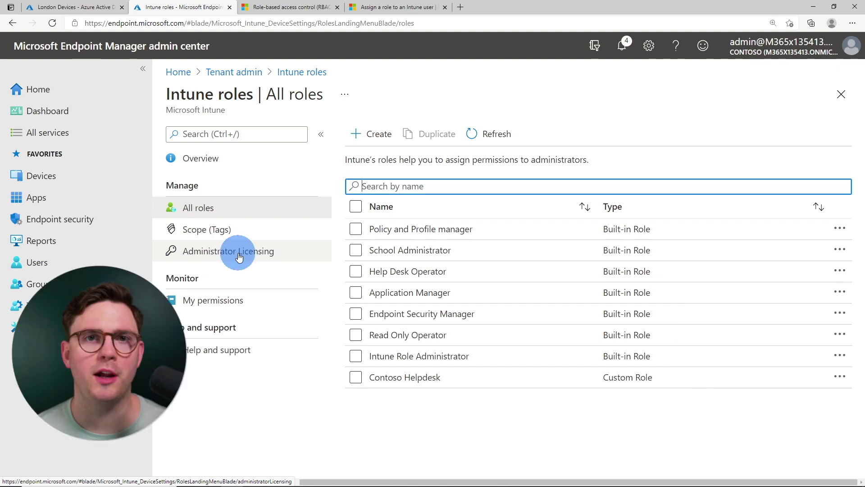
# - Check which scope tags are assigned to DESKTOP-VH4T0QA in its device properties, leaving the tag selection as it is
pyautogui.click(62, 180)
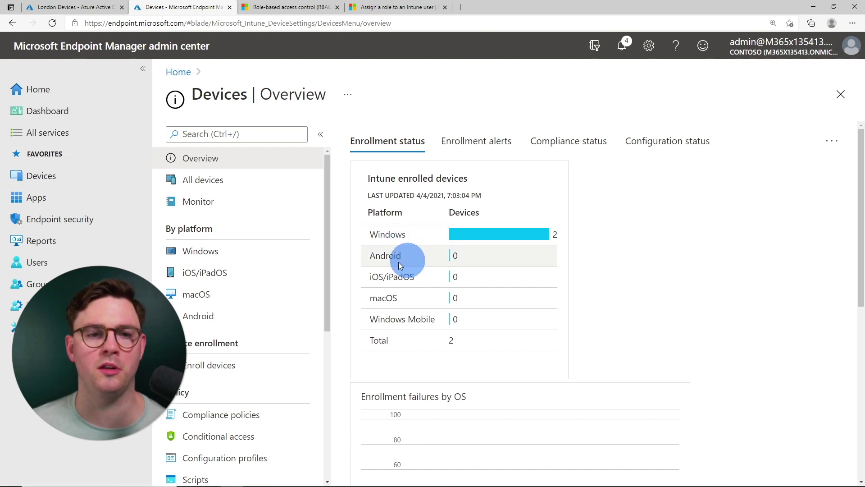
pyautogui.click(203, 179)
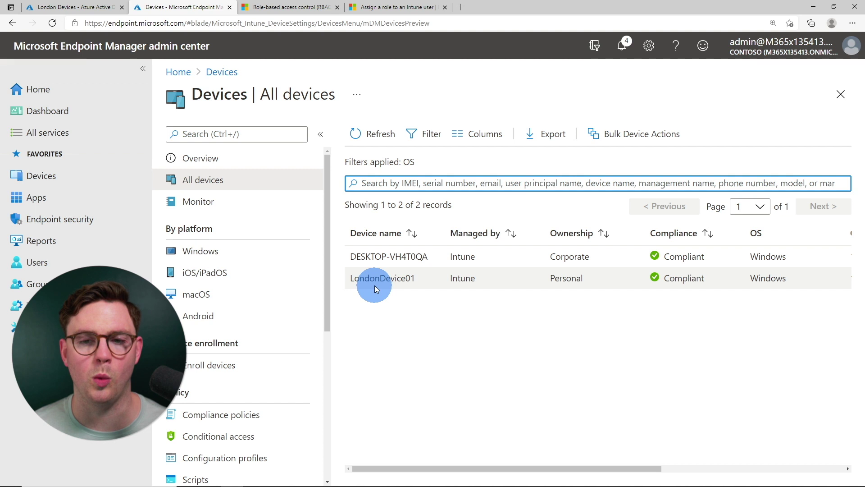
pyautogui.click(377, 255)
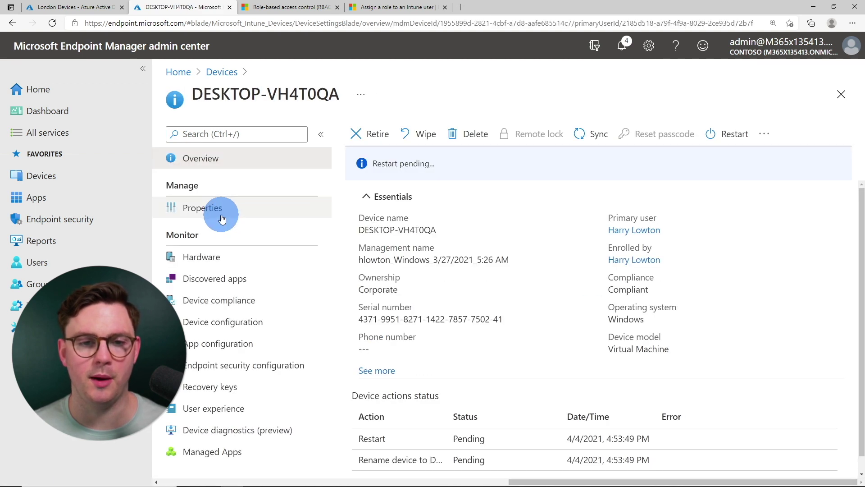
pyautogui.click(253, 206)
pyautogui.scroll(-3, 432, 363)
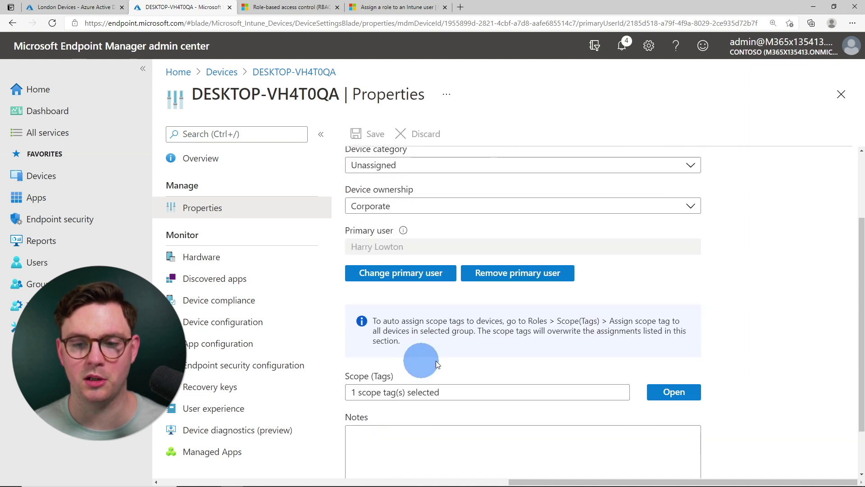
pyautogui.click(672, 392)
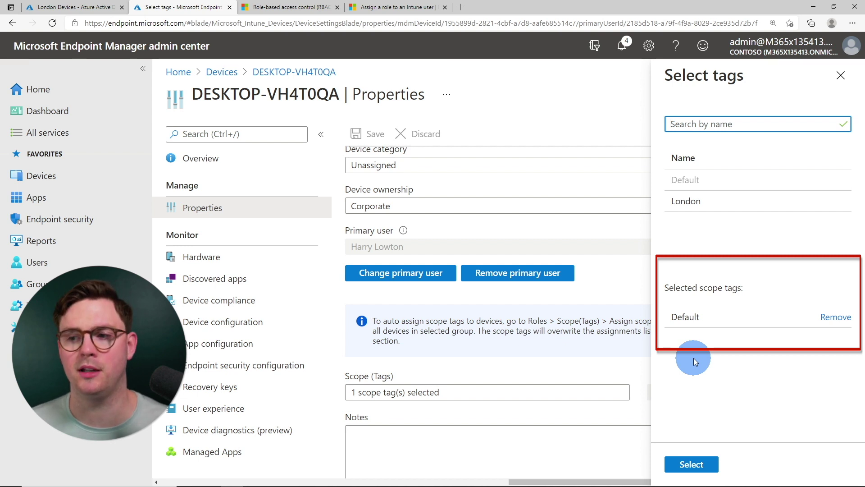
pyautogui.click(840, 76)
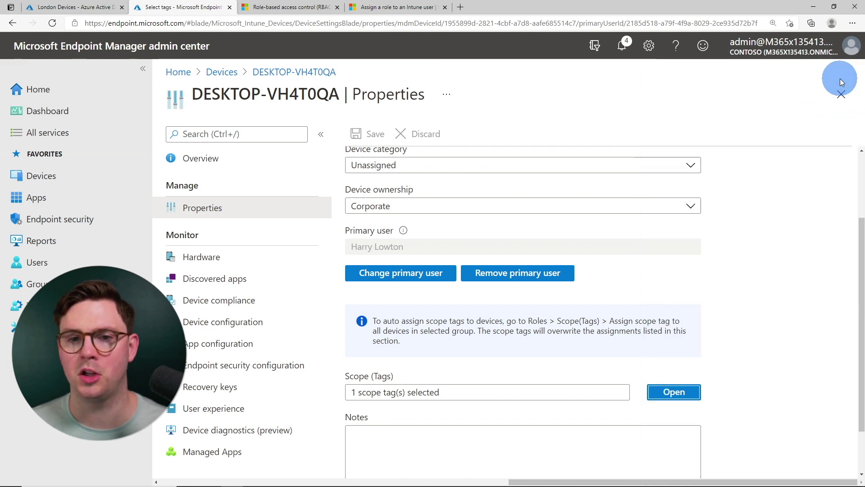
# - Check which scope tags are assigned to LondonDevice01 in its properties, and return to the list of all devices
pyautogui.click(222, 73)
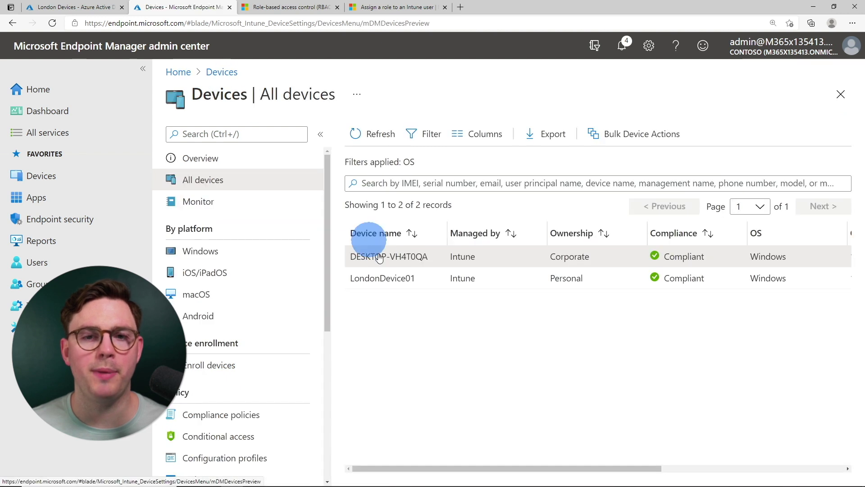
pyautogui.click(394, 277)
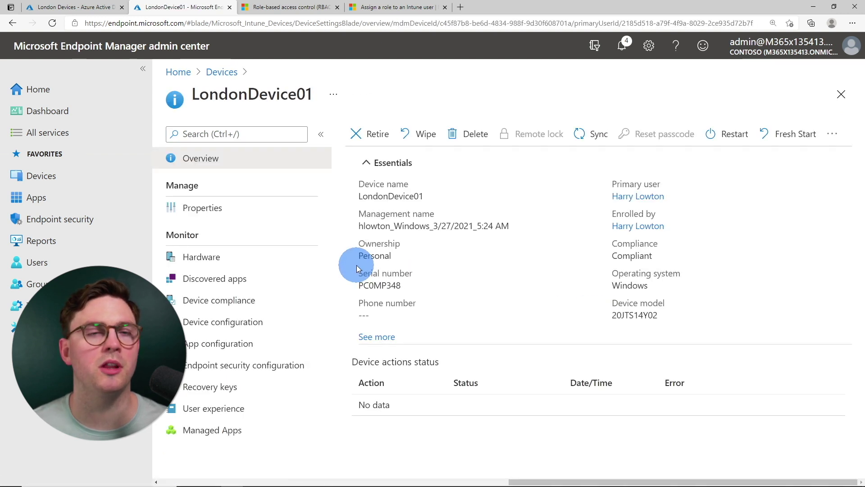
pyautogui.click(212, 212)
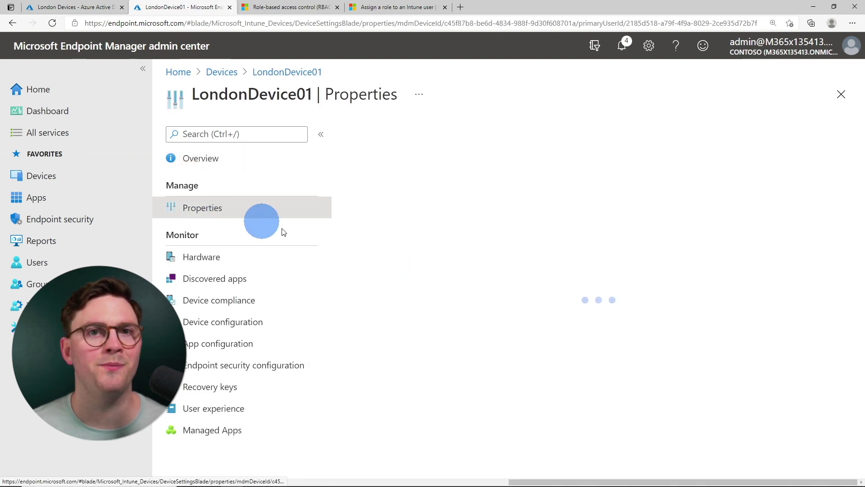
pyautogui.scroll(-1, 476, 332)
pyautogui.scroll(-2, 475, 328)
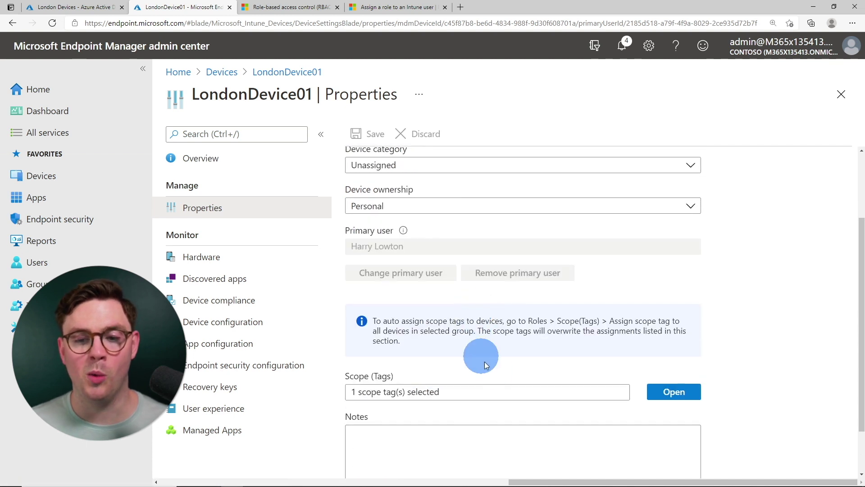
pyautogui.click(672, 391)
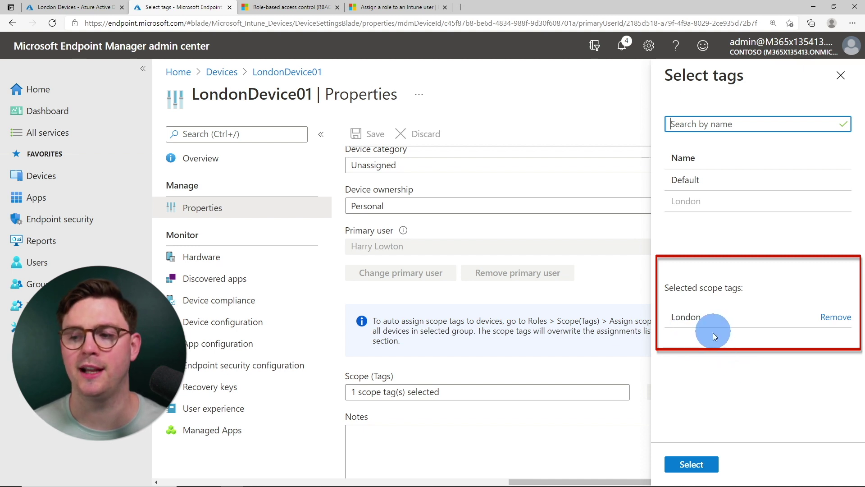
pyautogui.click(841, 76)
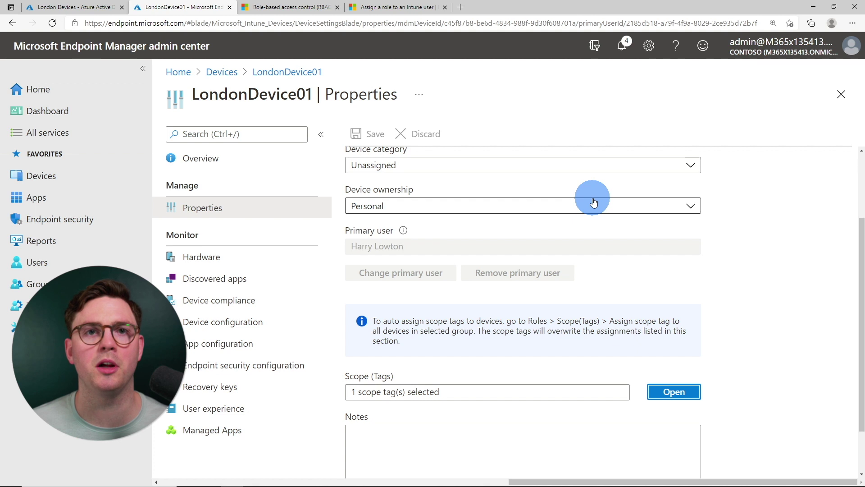
pyautogui.click(841, 94)
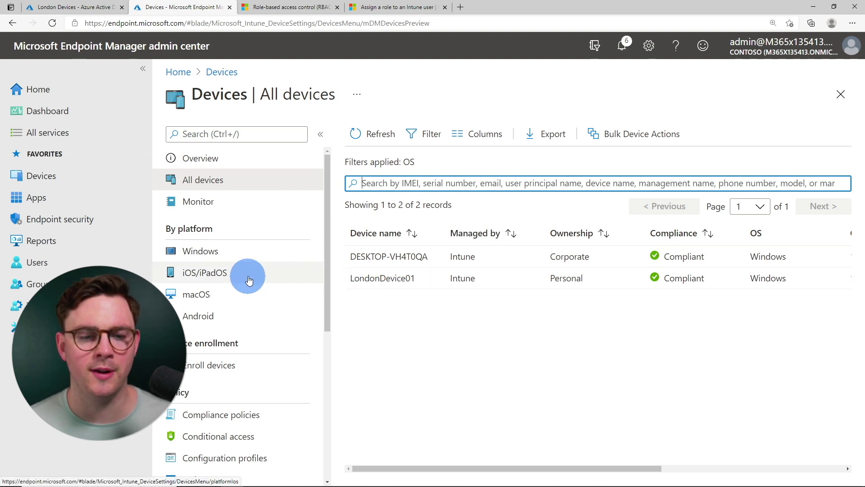
# - Open the properties of the Windows 10 - London Restrictions device configuration profile
pyautogui.scroll(-1, 246, 279)
pyautogui.click(227, 407)
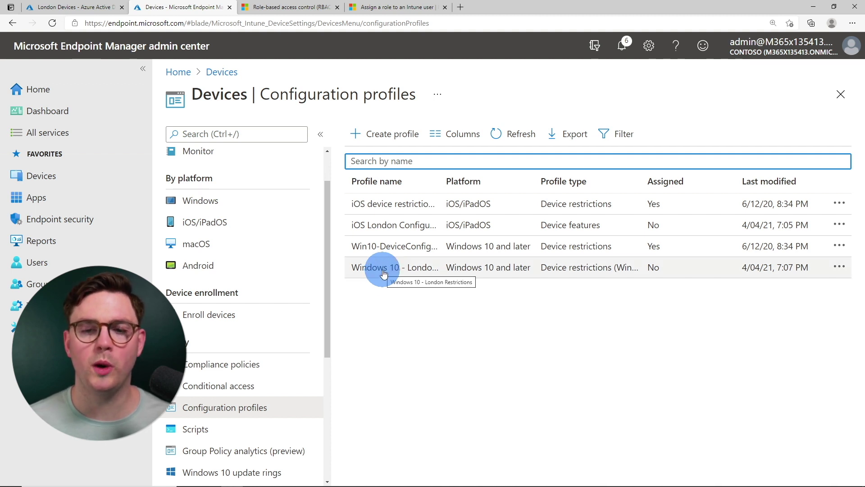
pyautogui.click(383, 272)
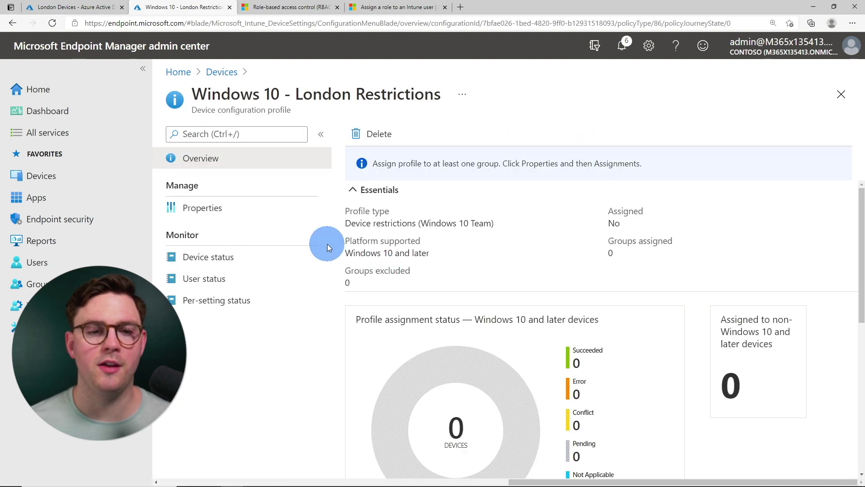
pyautogui.click(194, 207)
pyautogui.scroll(-1, 378, 239)
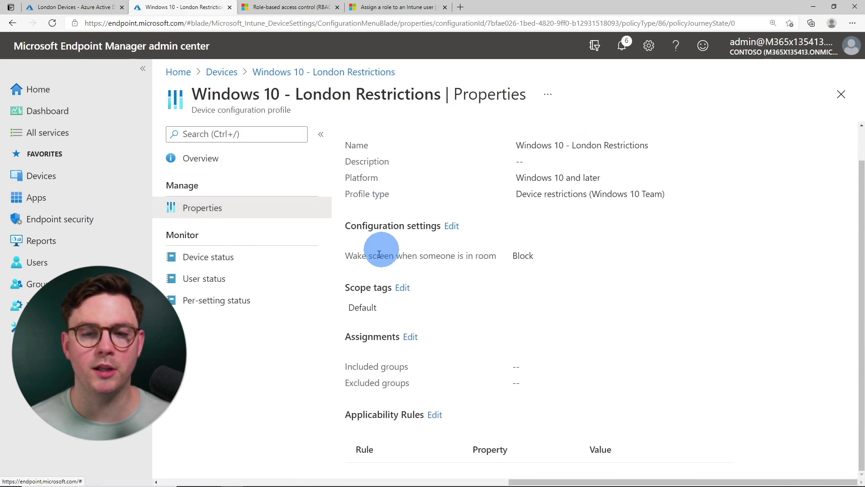
# - Add the London scope tag to the Windows 10 - London Restrictions profile, save it and return to the devices area
pyautogui.click(401, 287)
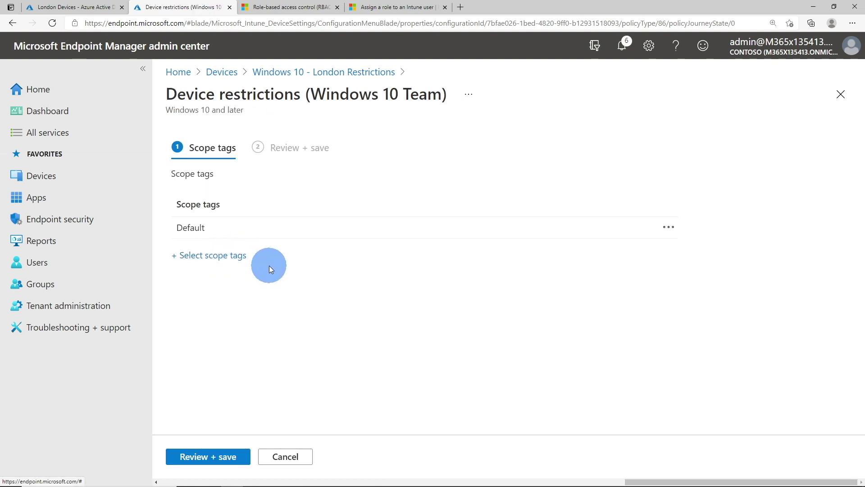
pyautogui.click(207, 256)
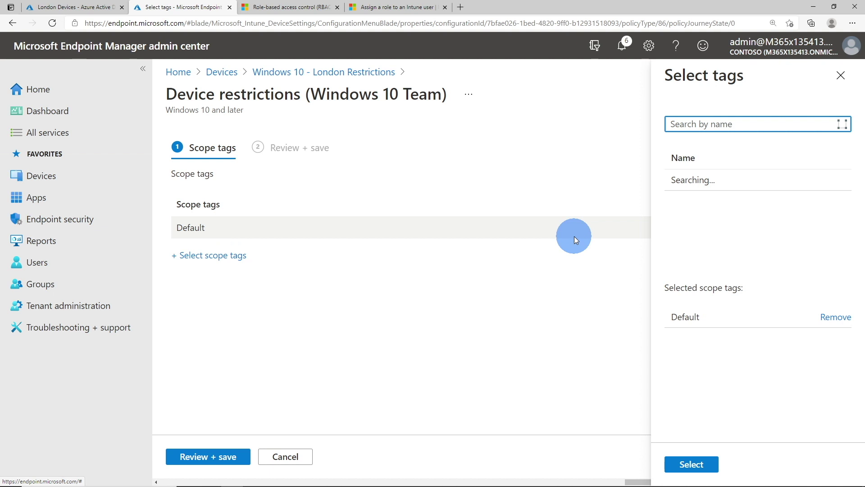
pyautogui.click(694, 203)
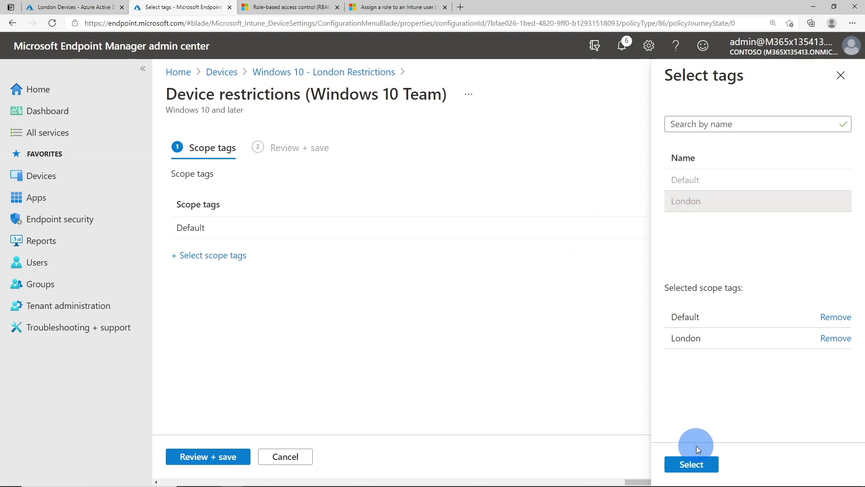
pyautogui.click(692, 464)
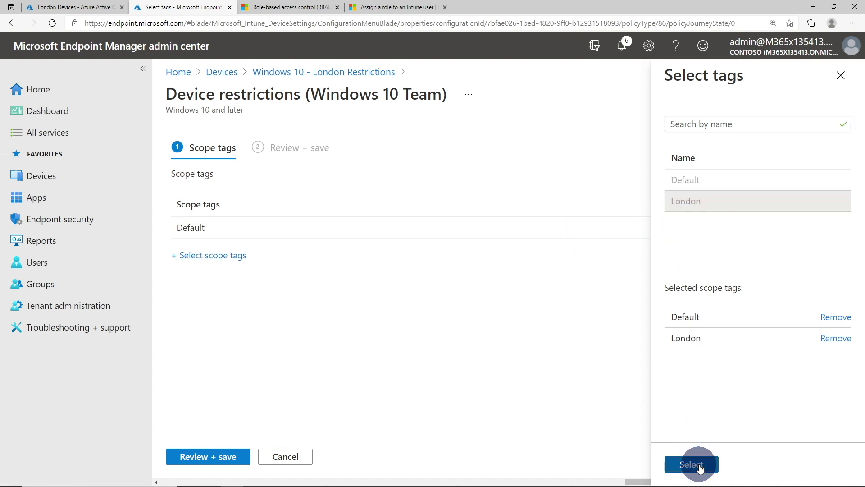
pyautogui.click(237, 456)
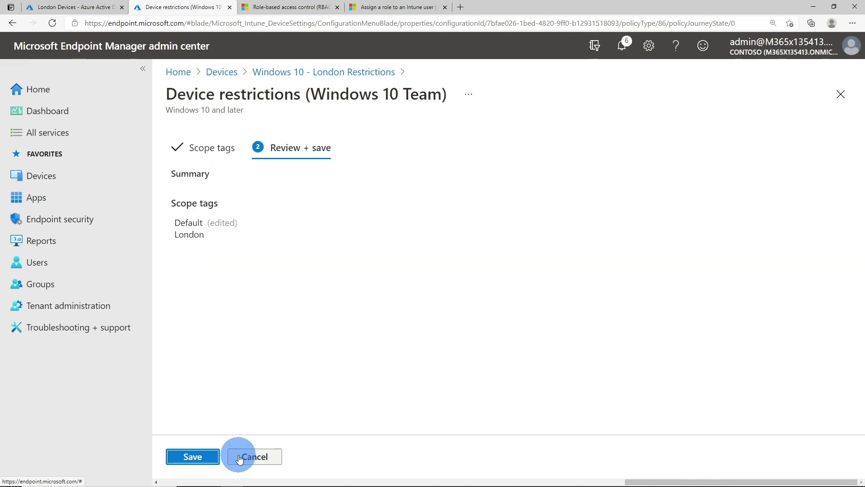
pyautogui.click(202, 458)
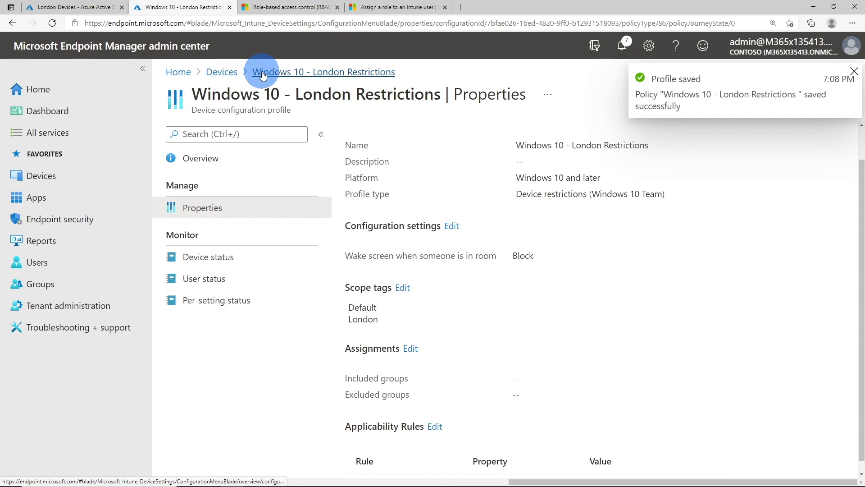
pyautogui.click(216, 73)
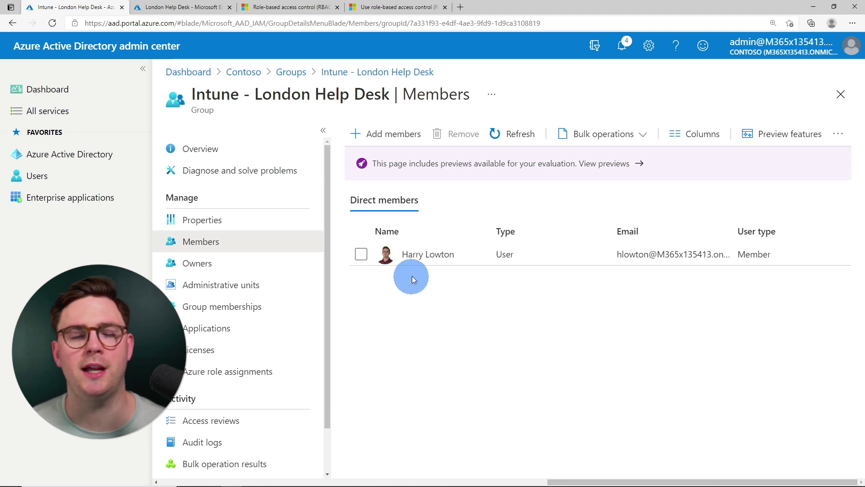
# - Switch to the InPrivate Endpoint Manager session of the London help desk member and review that account's own Intune role permissions
pyautogui.hotkey('alt', 'Tab')
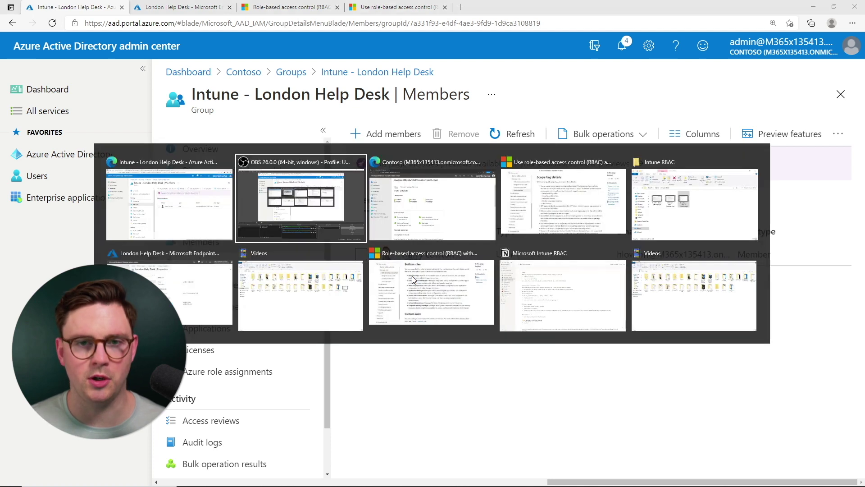
pyautogui.hotkey('alt', 'Tab')
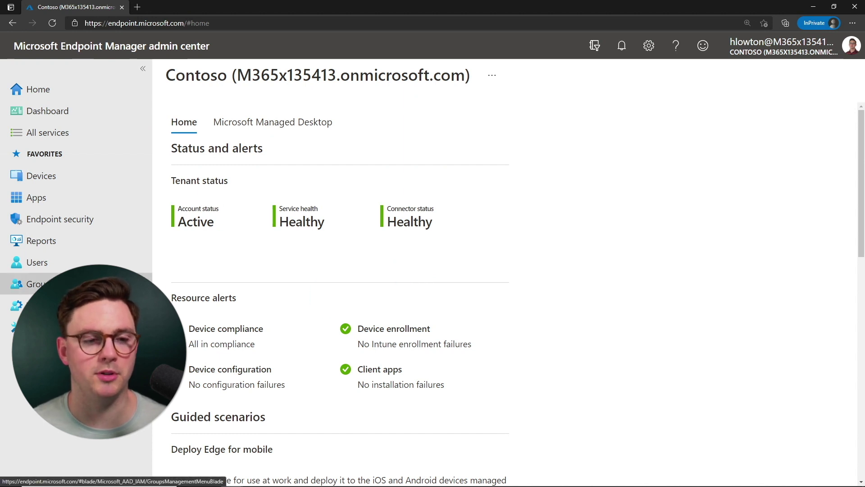
pyautogui.click(92, 306)
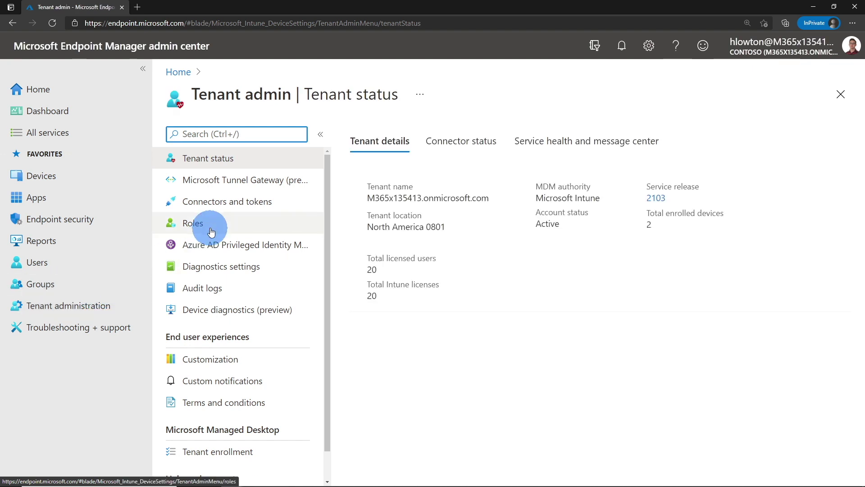
pyautogui.click(211, 232)
pyautogui.click(220, 294)
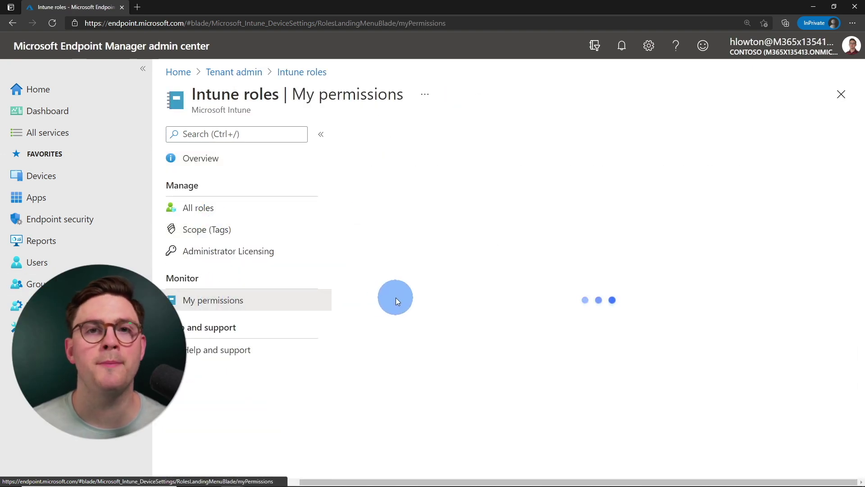
pyautogui.scroll(-1, 408, 256)
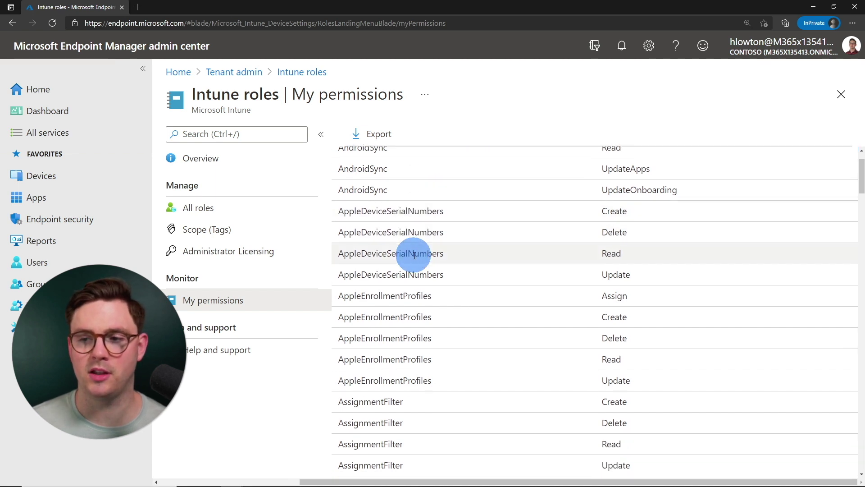
pyautogui.scroll(-3, 415, 255)
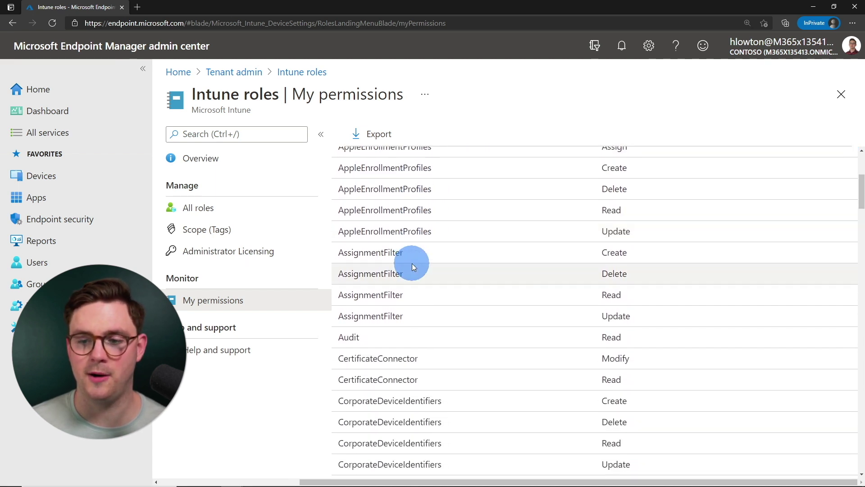
pyautogui.scroll(-3, 412, 267)
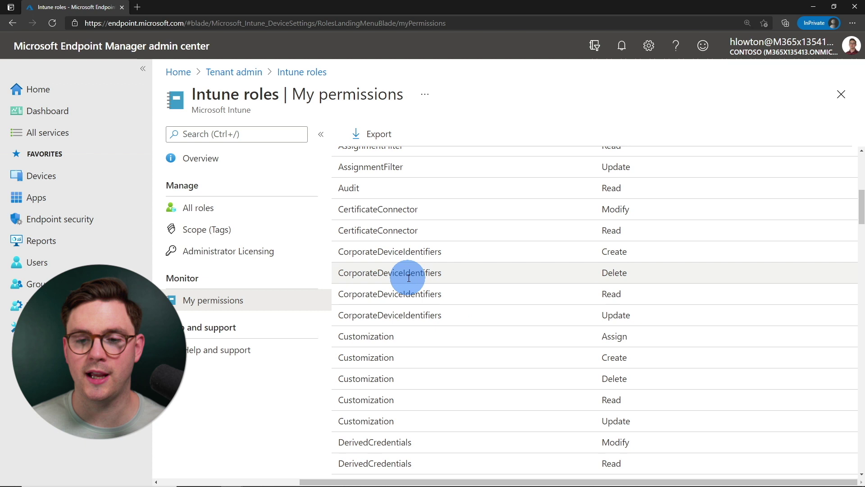
pyautogui.scroll(4, 408, 276)
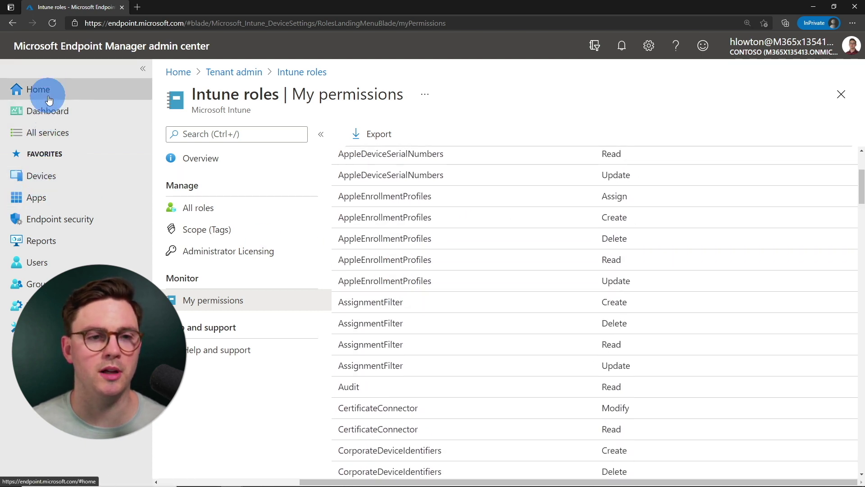
# - As the help desk member, list the Windows devices and check the scope tags available and selected for LondonDevice01
pyautogui.click(43, 175)
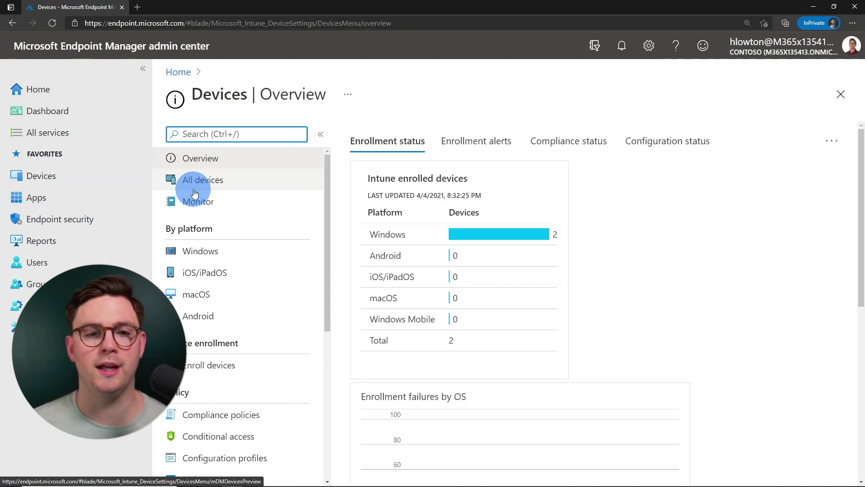
pyautogui.click(202, 251)
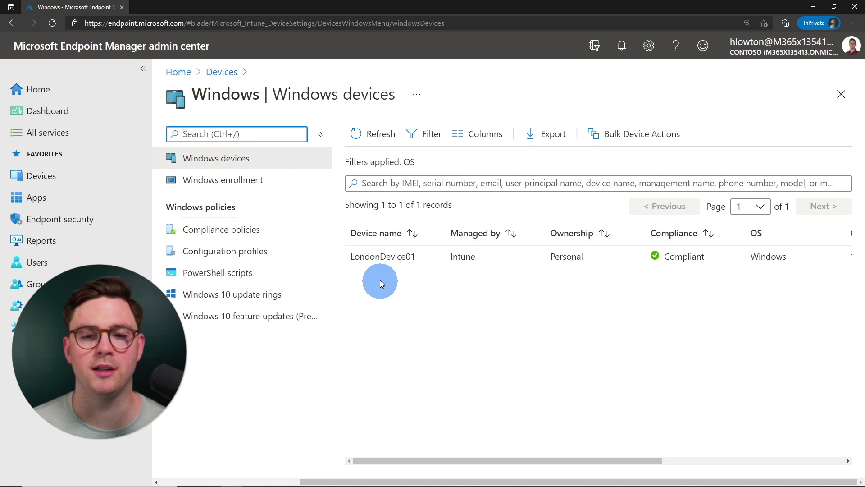
pyautogui.click(388, 256)
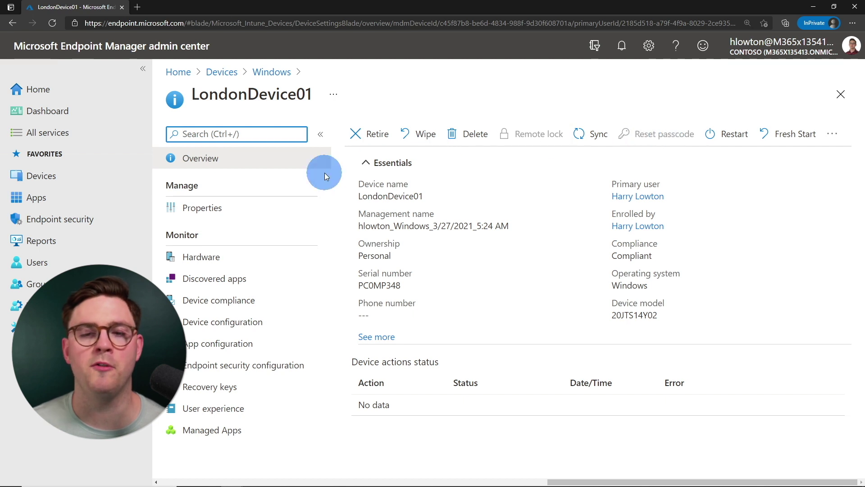
pyautogui.click(230, 211)
pyautogui.scroll(-3, 421, 294)
pyautogui.click(666, 391)
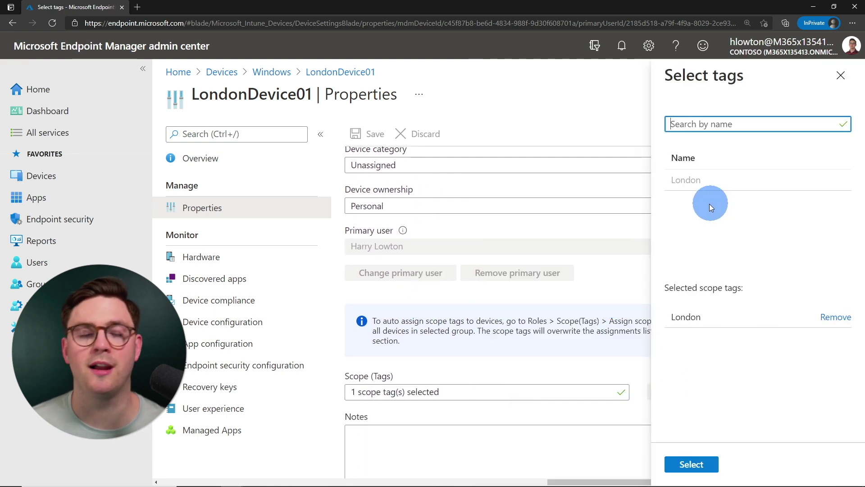
# - Leave the LondonDevice01 scope tags and open the properties of the Windows 10 - London Restrictions configuration profile
pyautogui.click(840, 76)
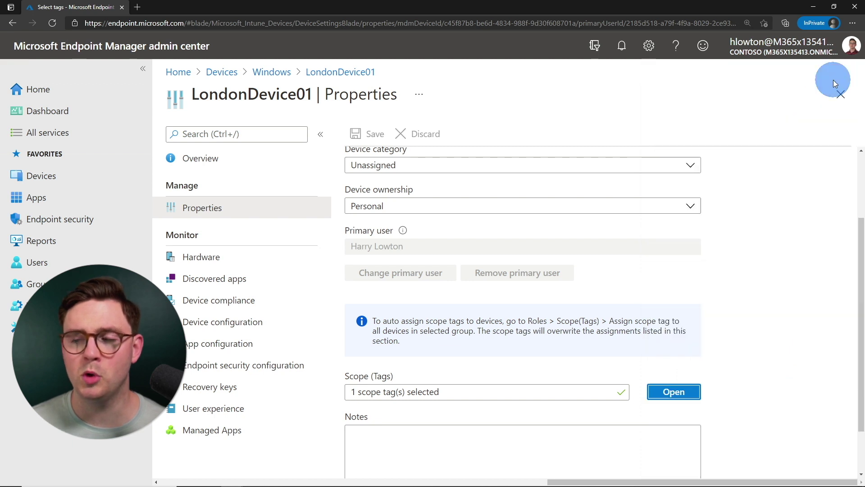
pyautogui.click(106, 180)
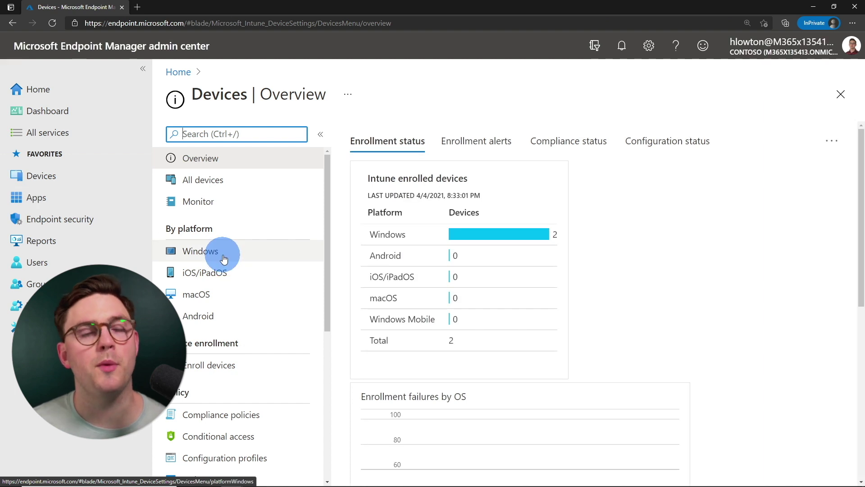
pyautogui.scroll(-1, 224, 259)
pyautogui.click(240, 406)
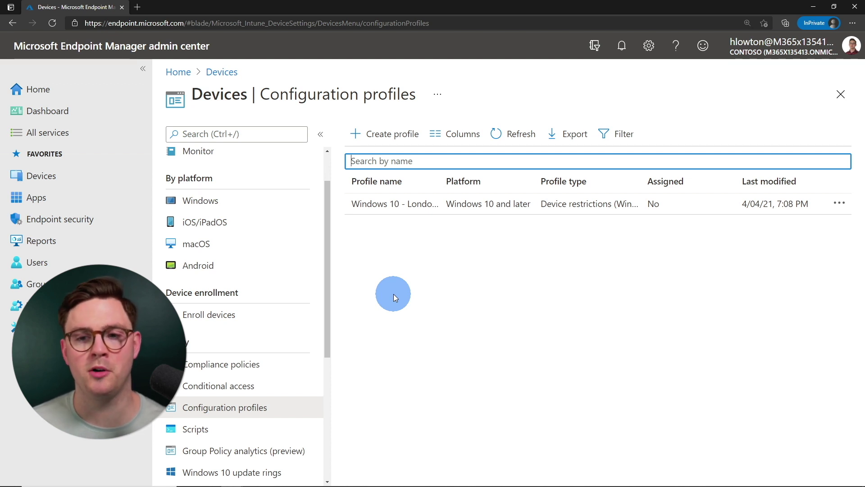
pyautogui.click(392, 205)
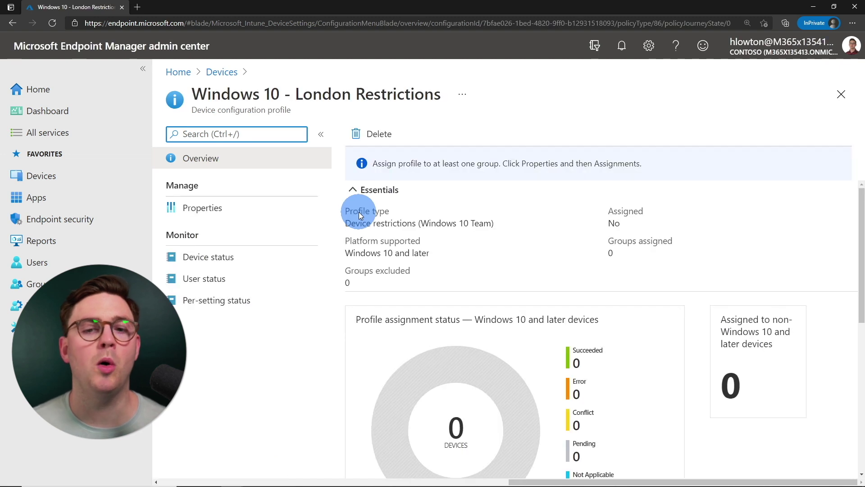
pyautogui.click(204, 208)
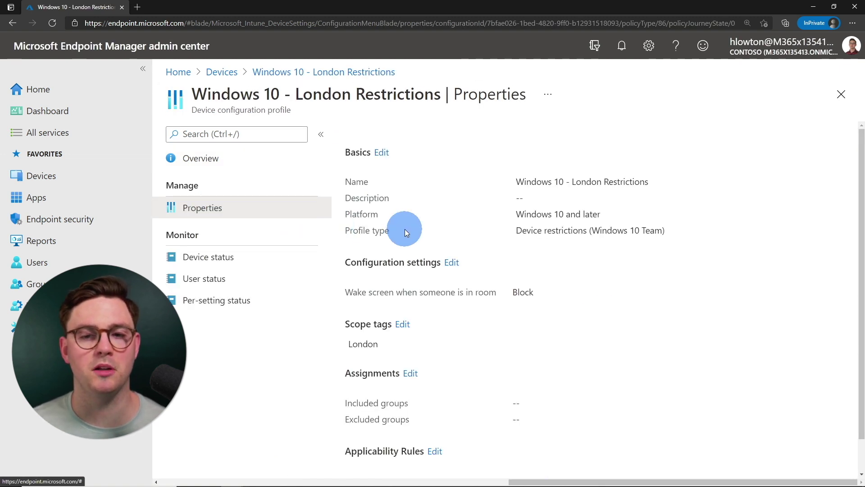
pyautogui.scroll(-1, 390, 235)
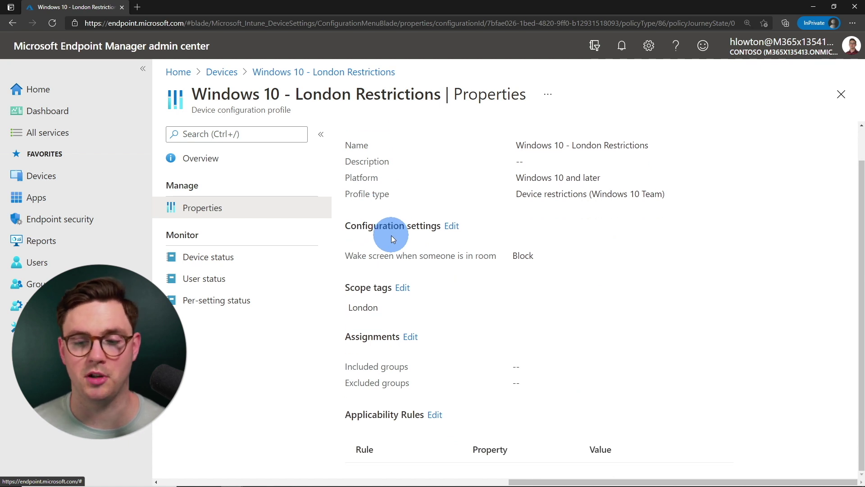
# - Try to assign the Windows 10 - London Restrictions profile to the AutoPilot Lab group as an included group
pyautogui.click(409, 336)
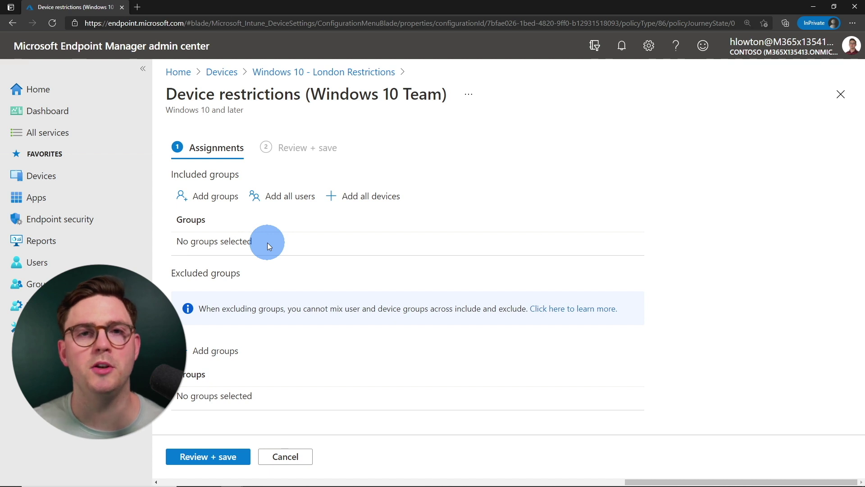
pyautogui.click(203, 196)
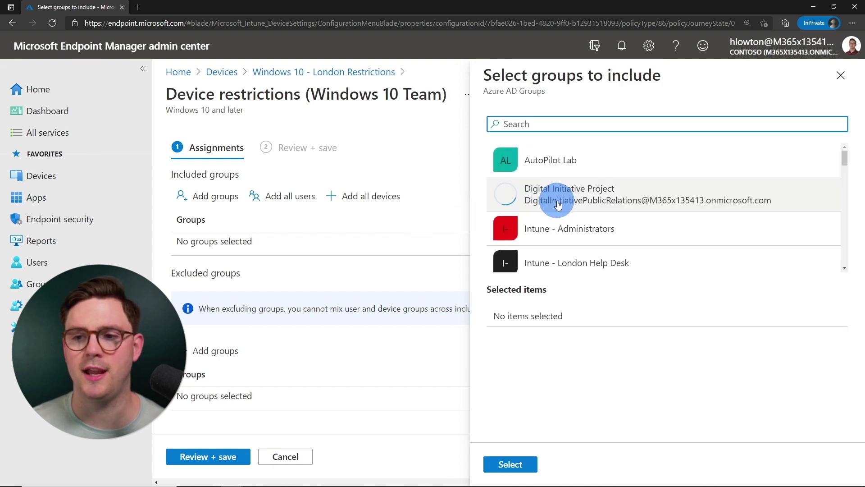
pyautogui.click(558, 178)
pyautogui.click(507, 460)
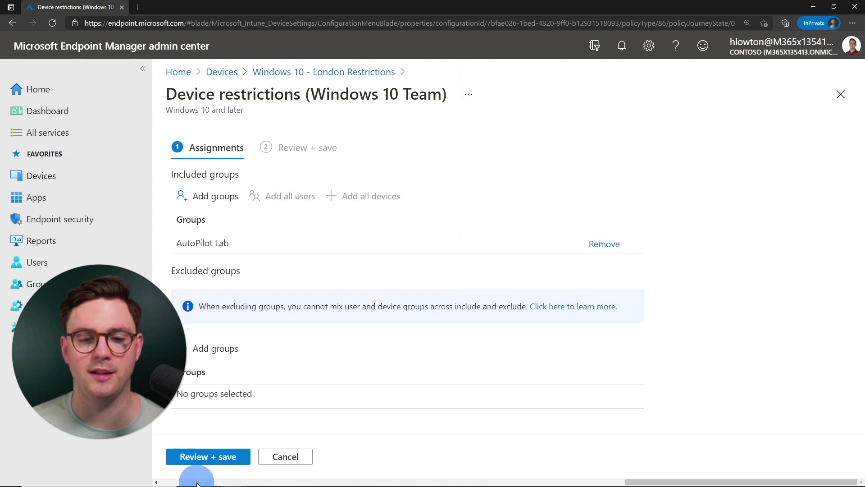
pyautogui.click(211, 459)
pyautogui.click(211, 461)
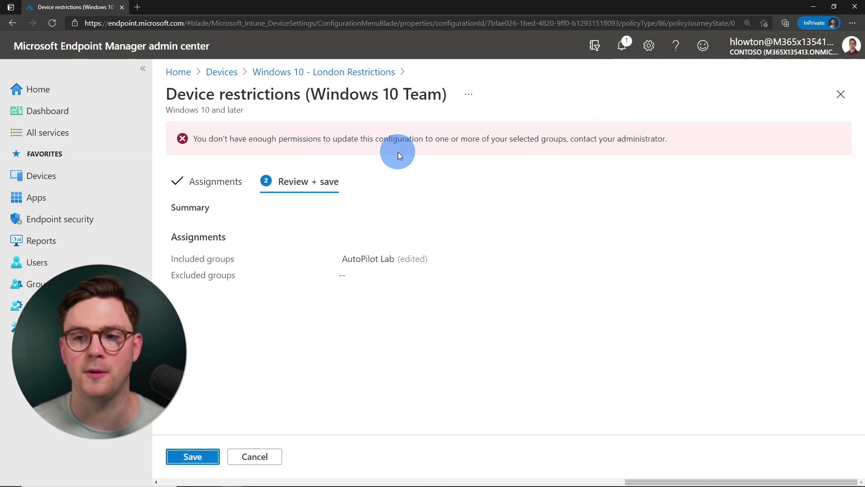
pyautogui.click(238, 455)
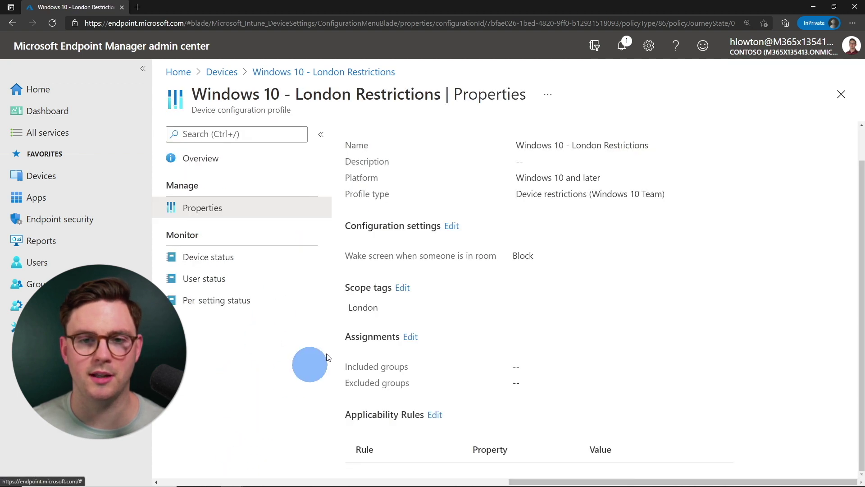
# - Assign the Windows 10 - London Restrictions profile to the London Users group as an included group and save it
pyautogui.click(408, 338)
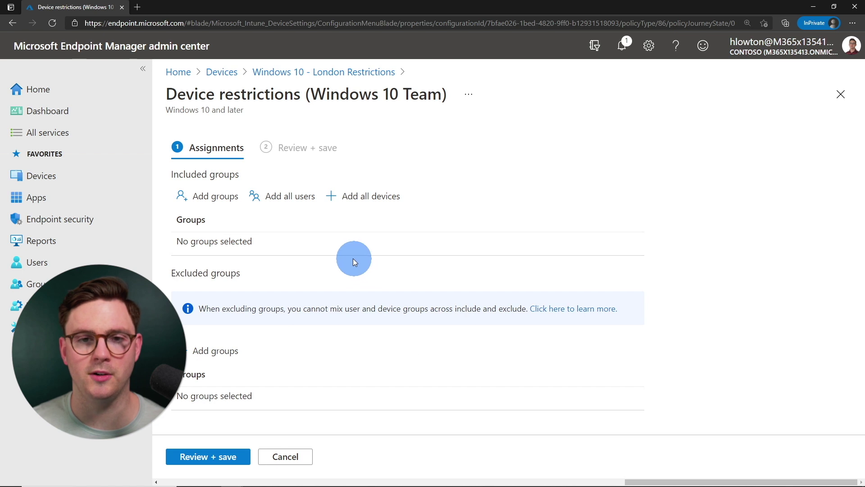
pyautogui.click(213, 196)
pyautogui.click(578, 125)
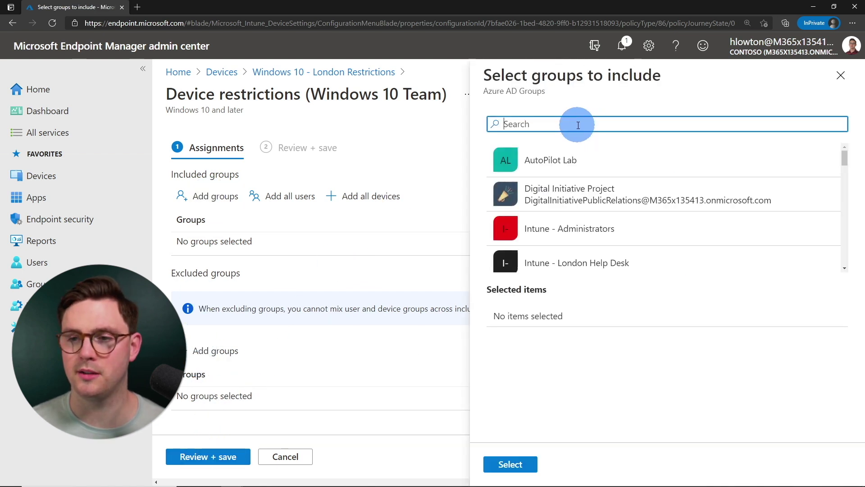
pyautogui.write('london')
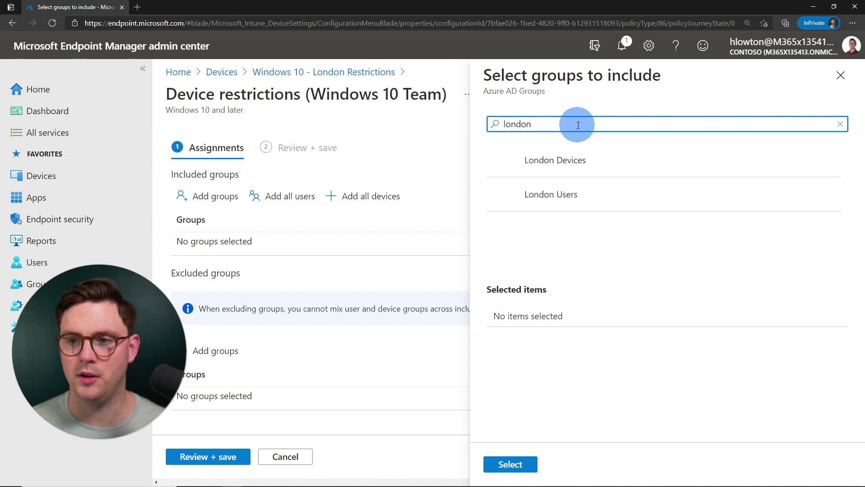
pyautogui.click(566, 194)
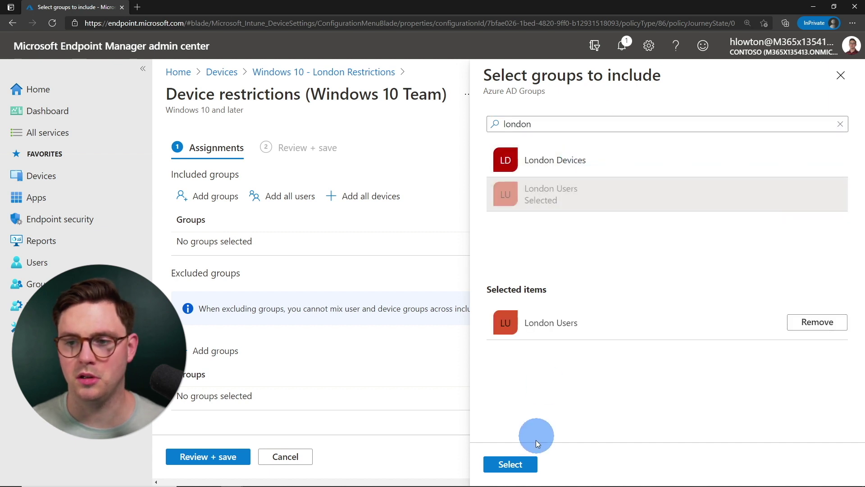
pyautogui.click(514, 464)
pyautogui.click(198, 458)
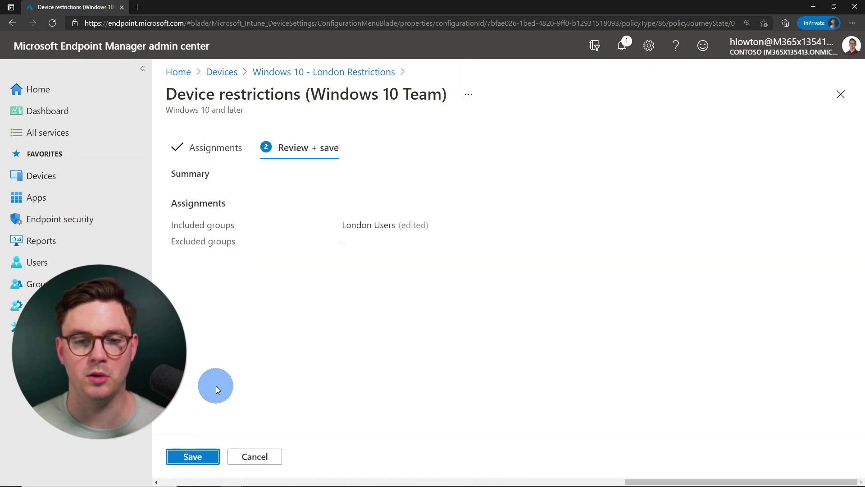
pyautogui.click(194, 455)
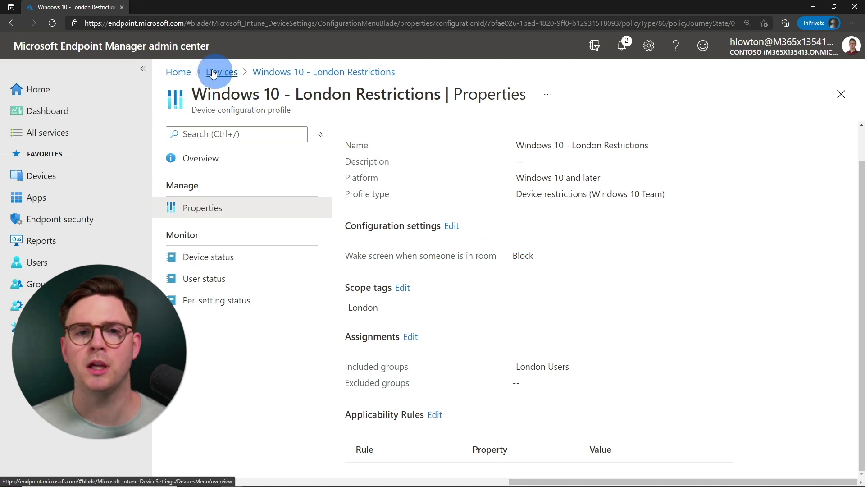
# - Start a new device configuration profile for Windows 10 and later from the Administrative Templates template
pyautogui.click(177, 74)
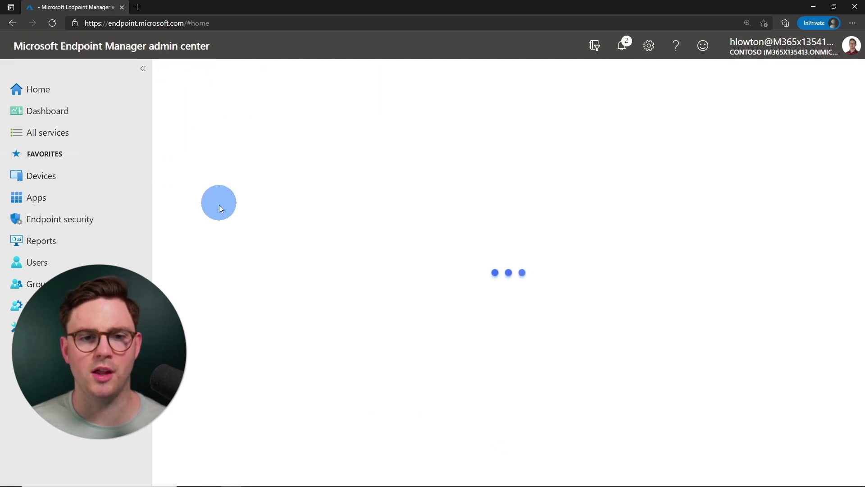
pyautogui.click(63, 176)
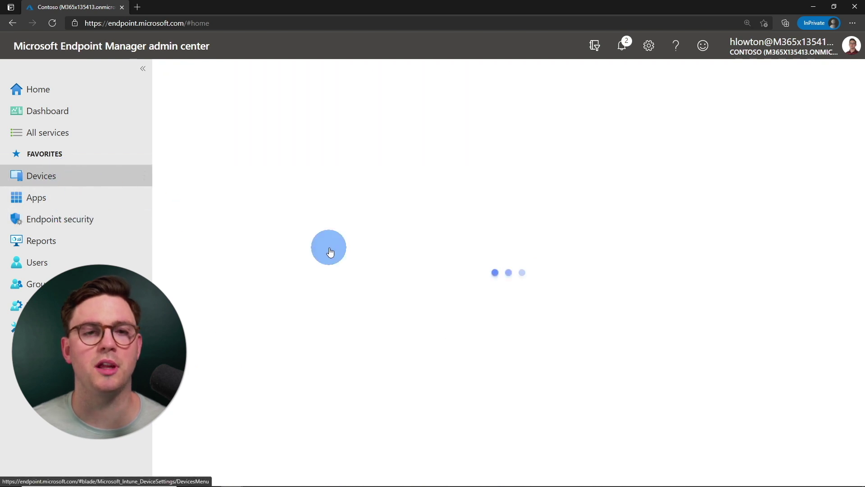
pyautogui.scroll(-1, 212, 316)
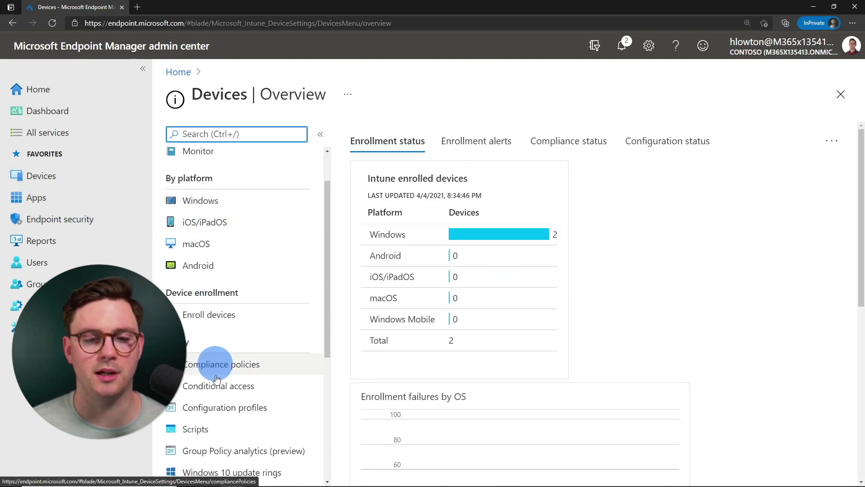
pyautogui.click(219, 411)
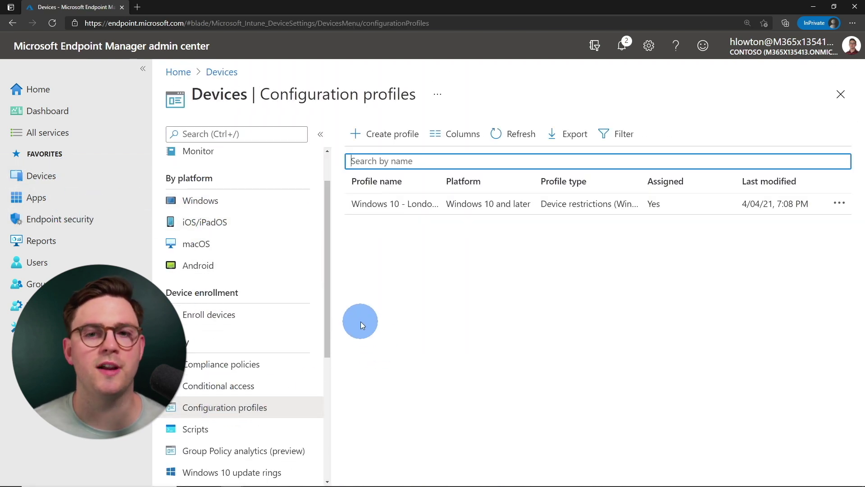
pyautogui.click(375, 138)
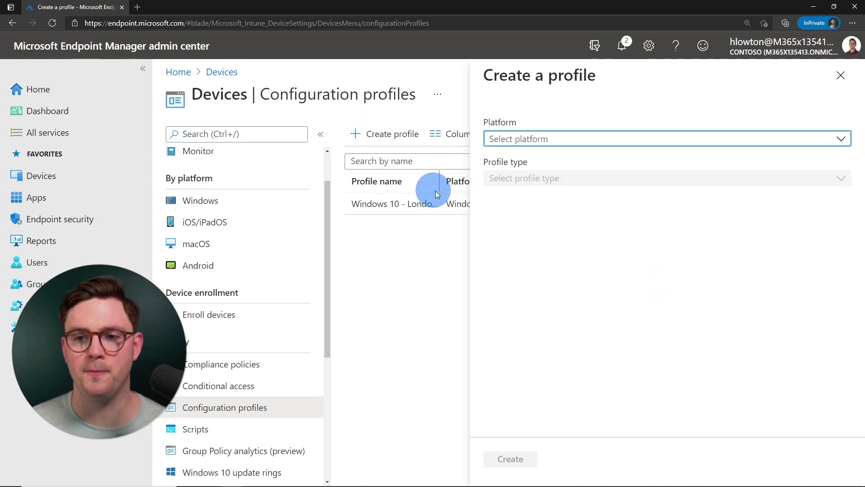
pyautogui.click(520, 139)
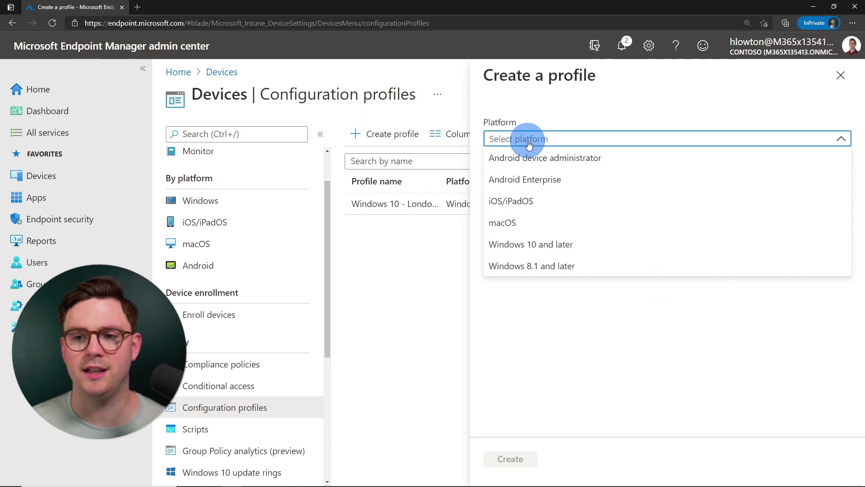
pyautogui.click(519, 243)
pyautogui.click(518, 179)
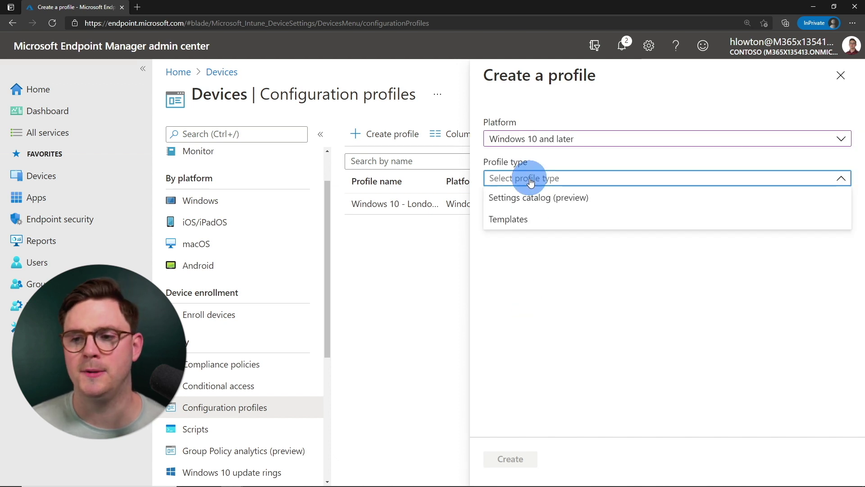
pyautogui.click(522, 218)
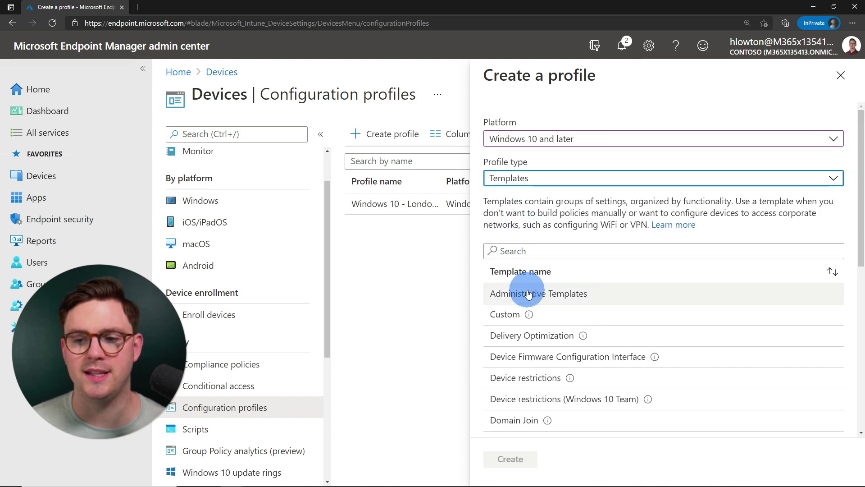
pyautogui.click(519, 293)
pyautogui.click(510, 459)
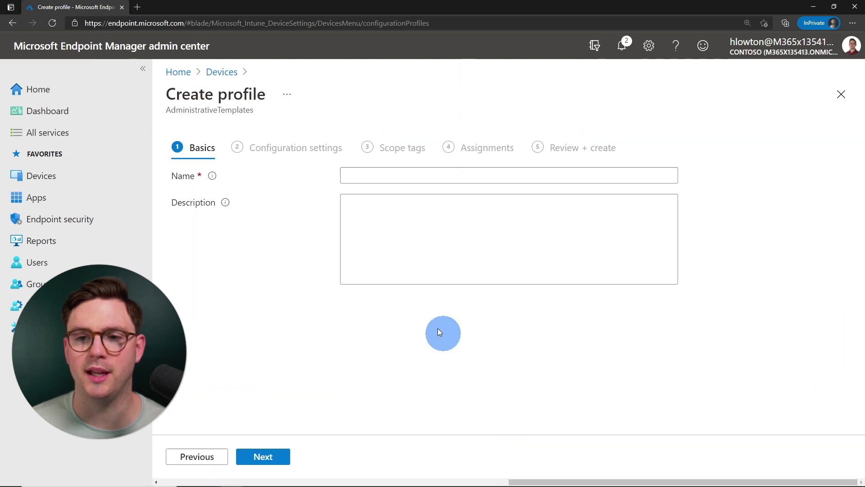
# - Name the new profile "win10 test" and continue to its configuration settings
pyautogui.click(367, 177)
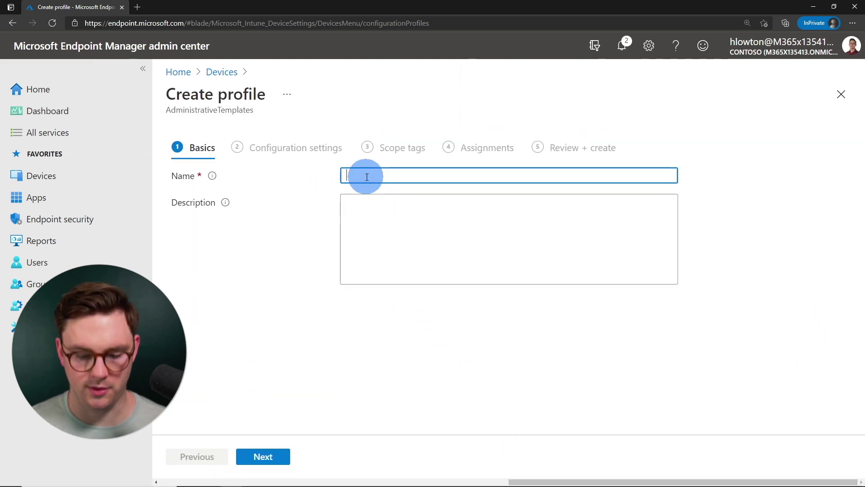
pyautogui.write('win10 test')
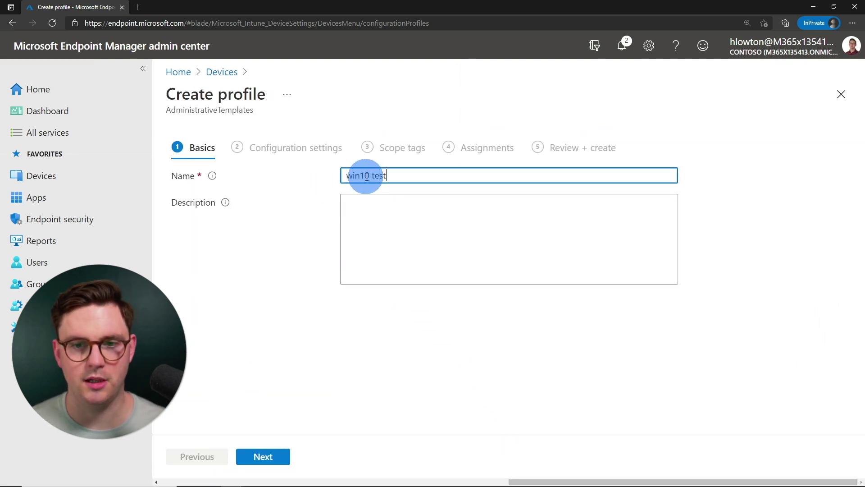
pyautogui.click(280, 458)
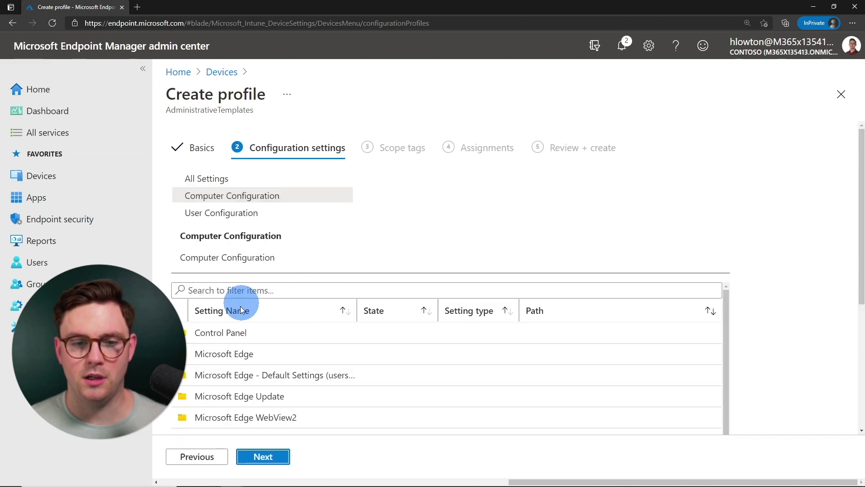
# - Enable the computer Personalization setting Prevent enabling lock screen camera and continue to the profile's scope tags
pyautogui.click(222, 333)
pyautogui.click(229, 347)
pyautogui.click(229, 366)
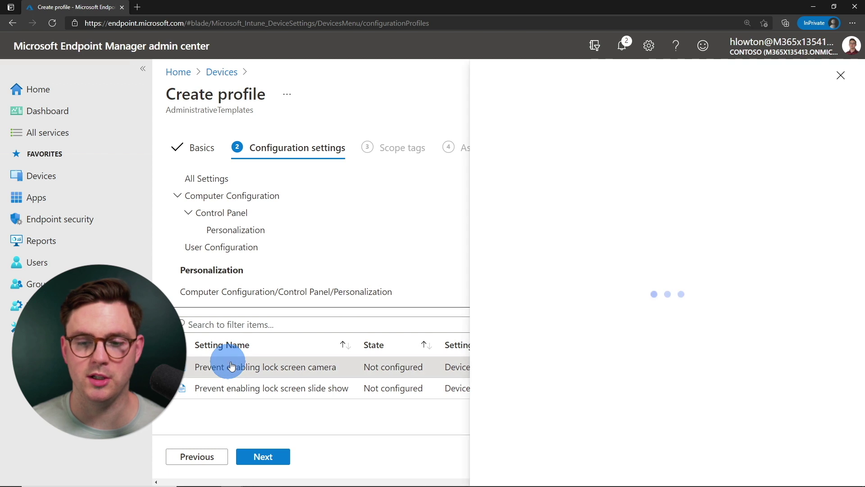
pyautogui.click(491, 263)
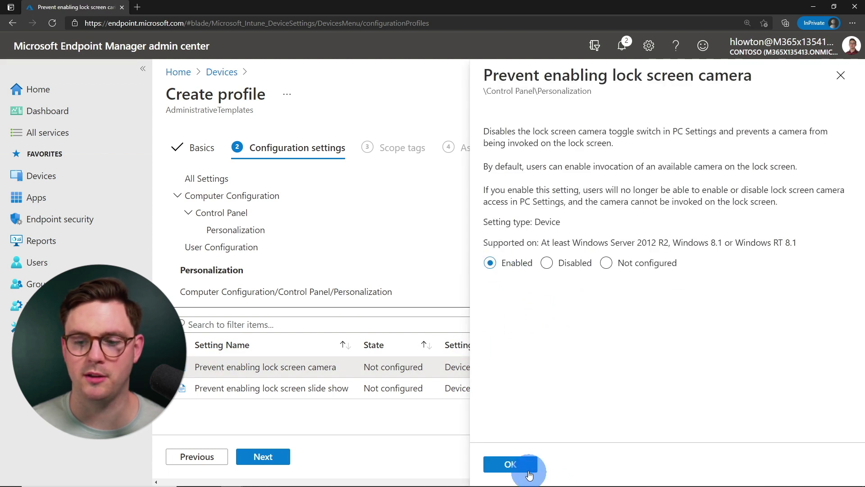
pyautogui.click(510, 465)
pyautogui.click(263, 455)
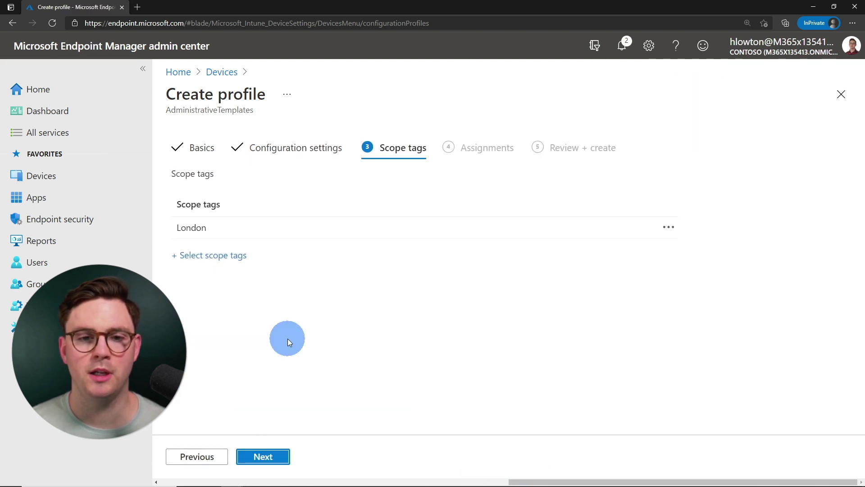